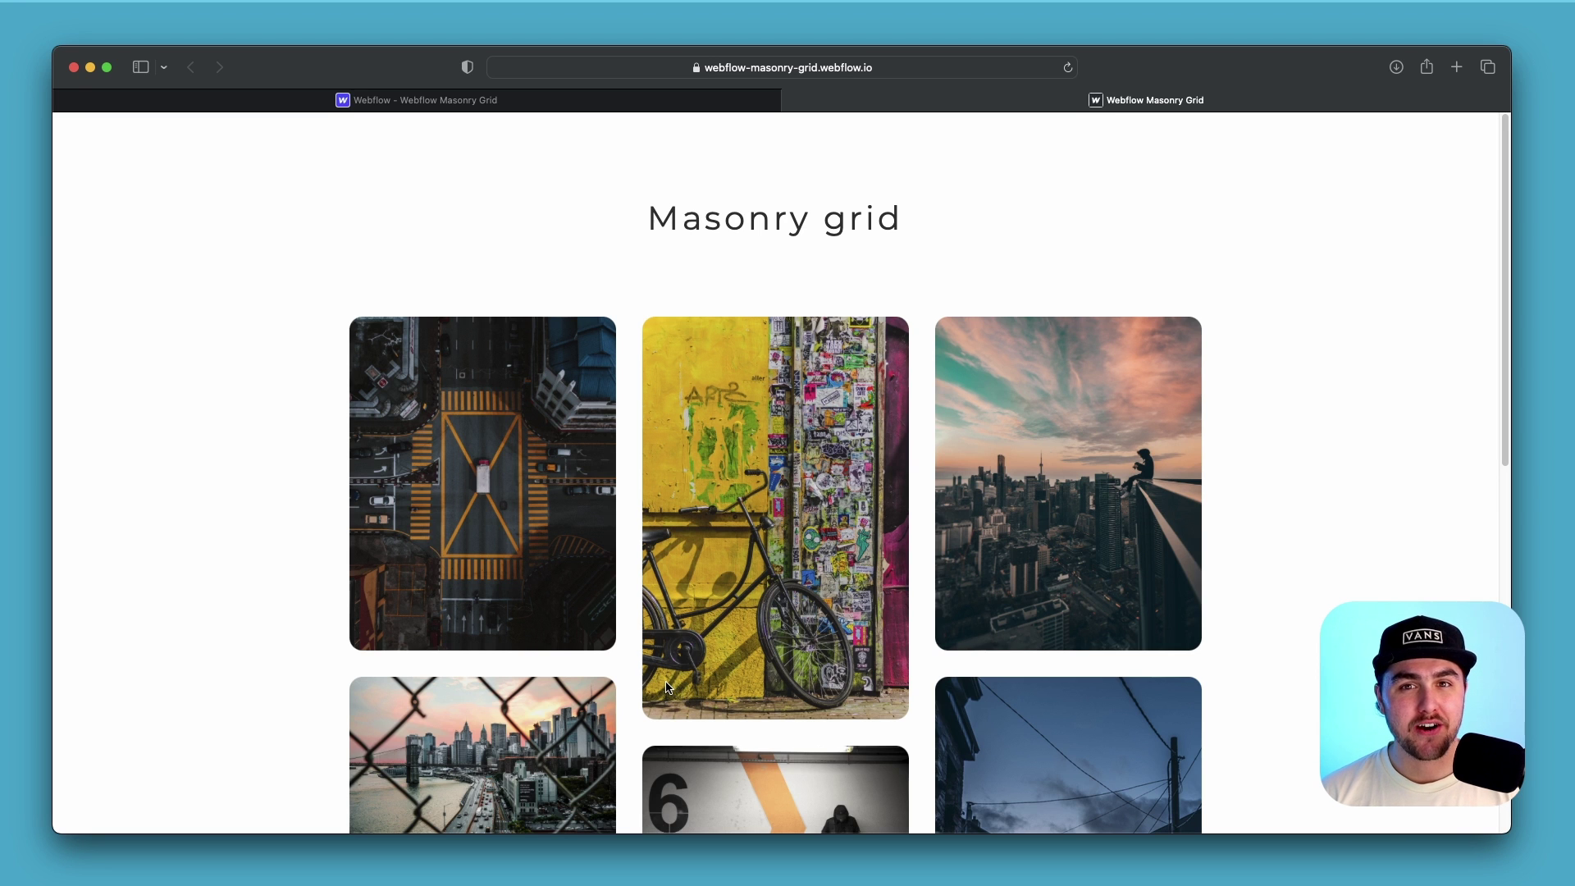
# Step: Switch from the published site to the Masonry Grid project in the Webflow Designer
pyautogui.hotkey('ctrl', 'shift', 'Tab')
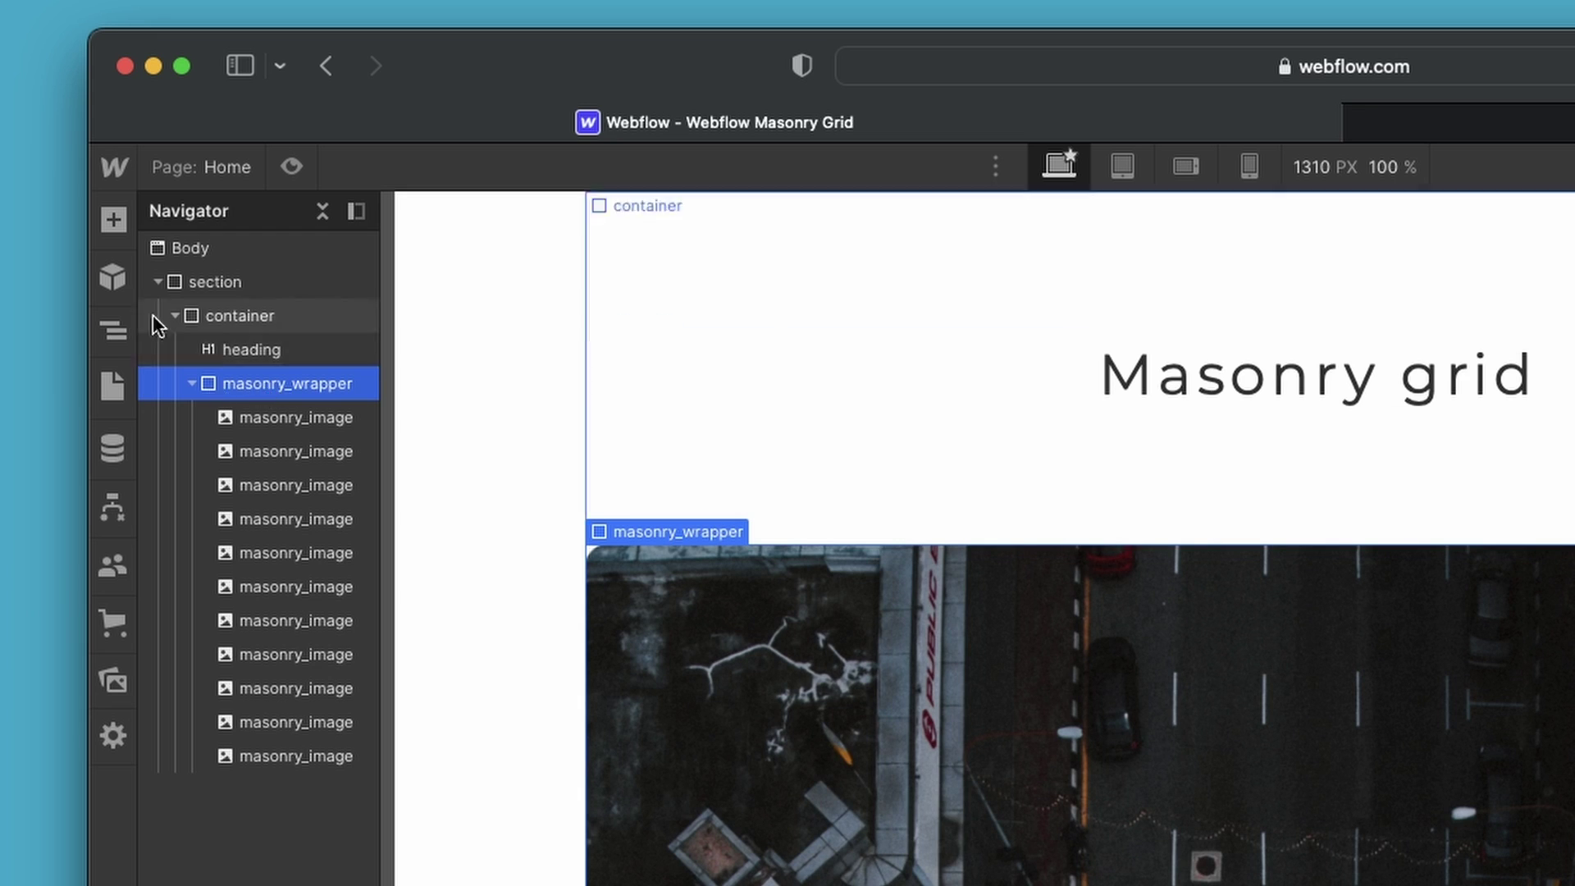
pyautogui.click(114, 220)
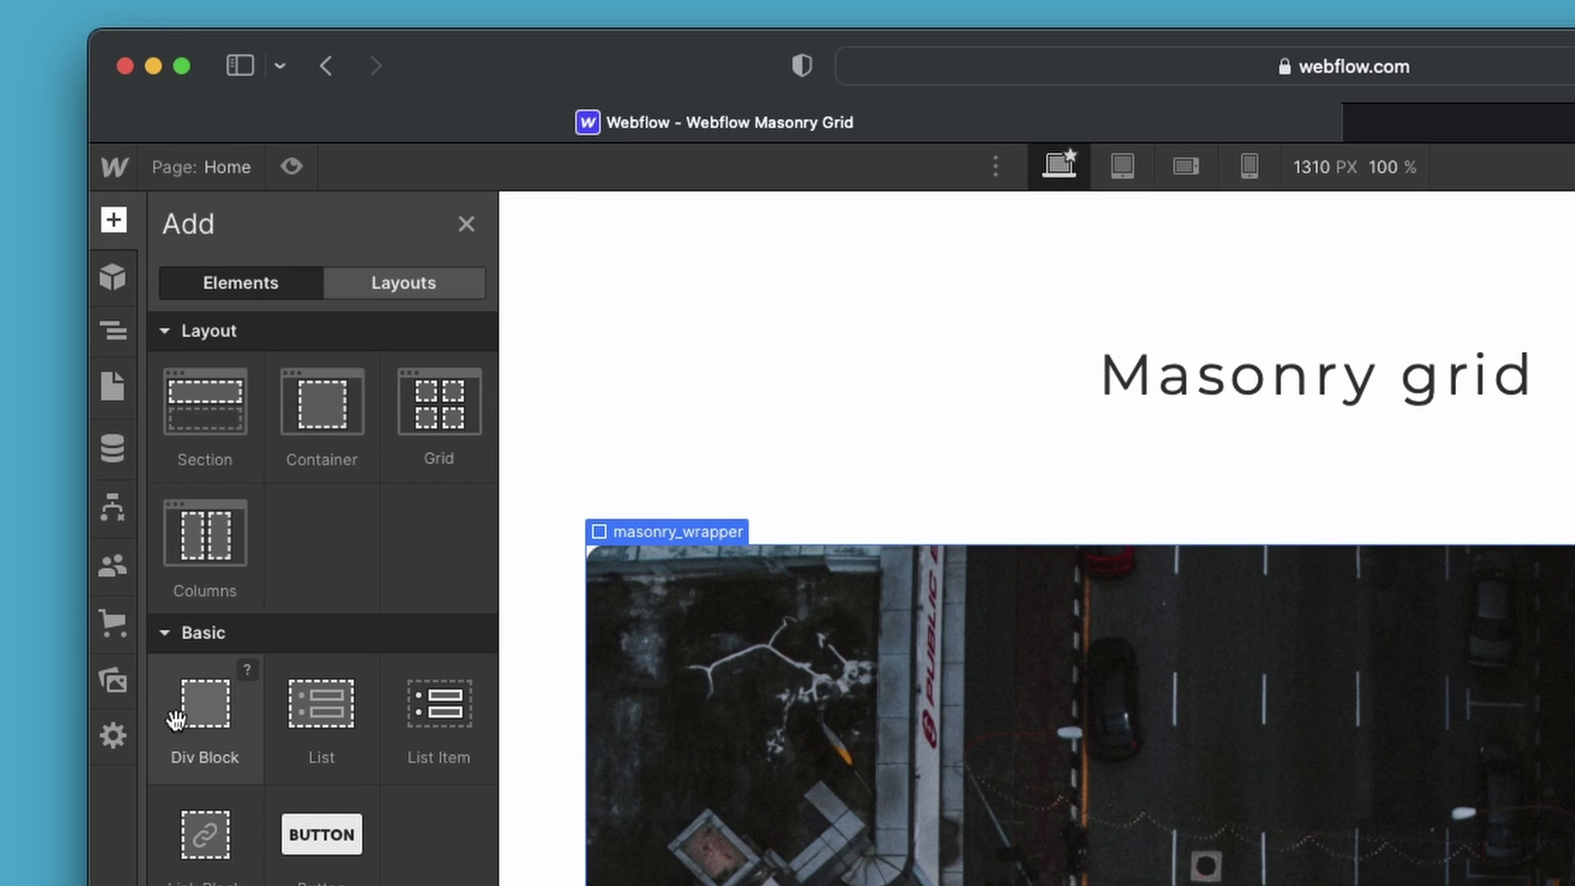
pyautogui.moveTo(239, 731); pyautogui.dragTo(671, 529)
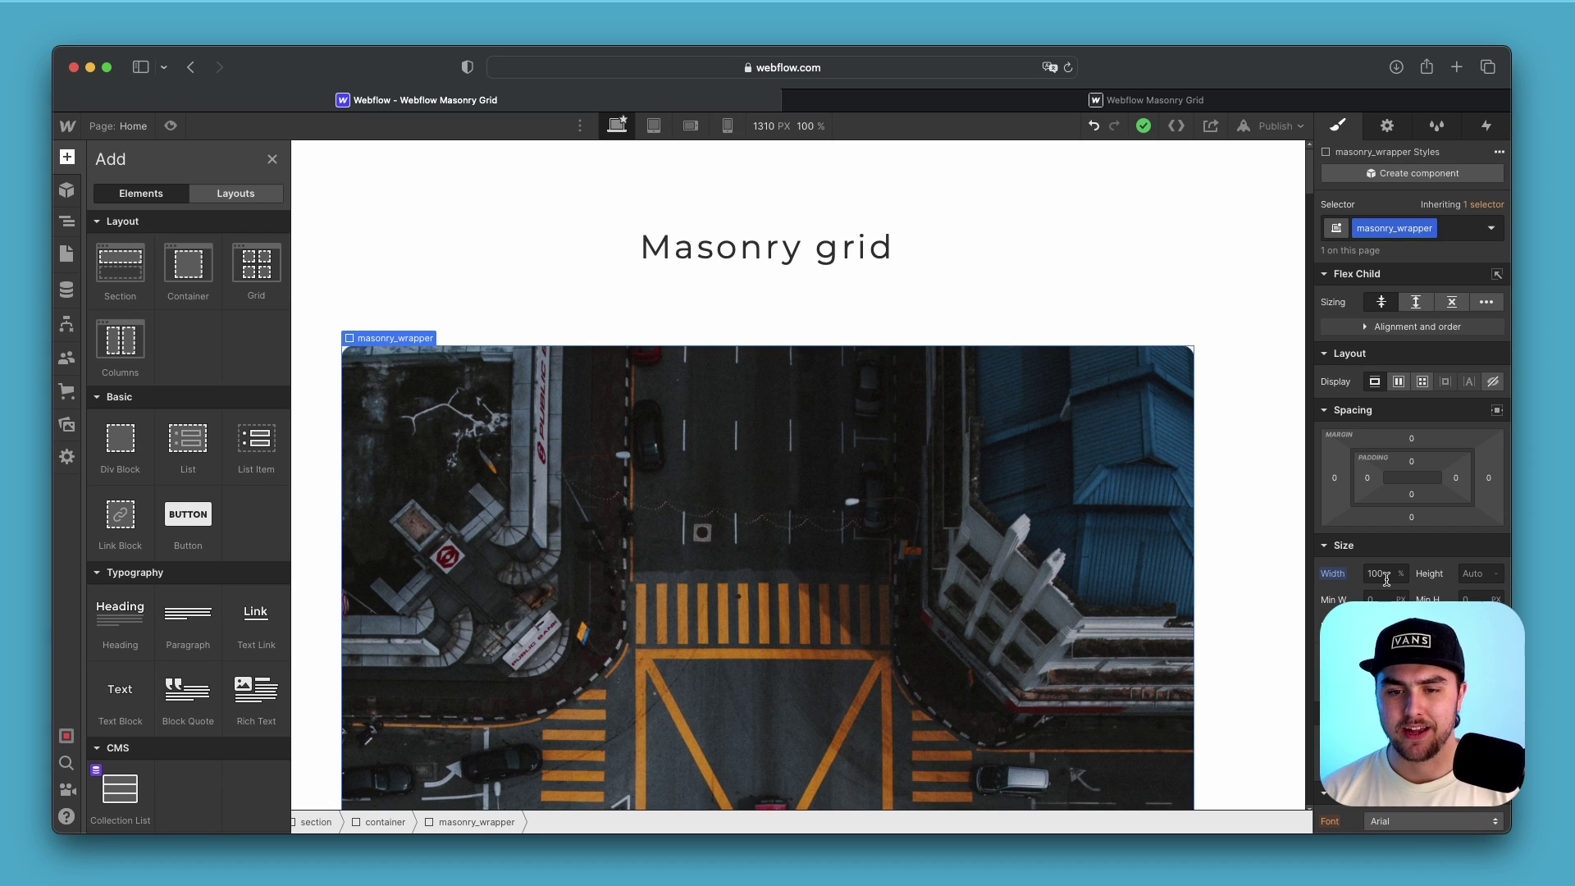
pyautogui.press('z')
pyautogui.click(538, 416)
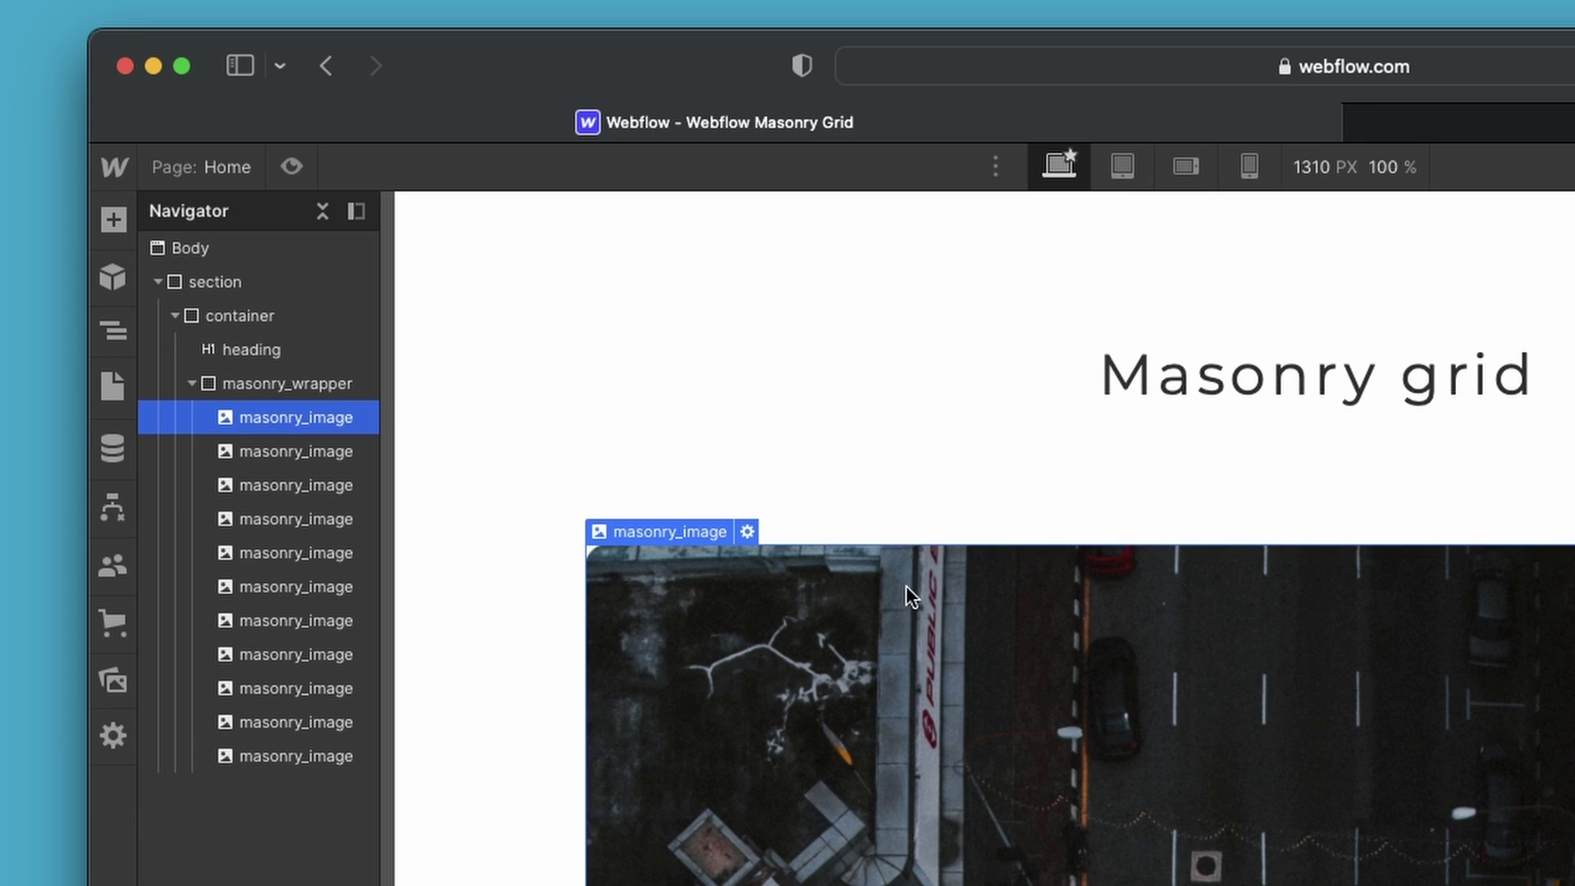
pyautogui.click(310, 443)
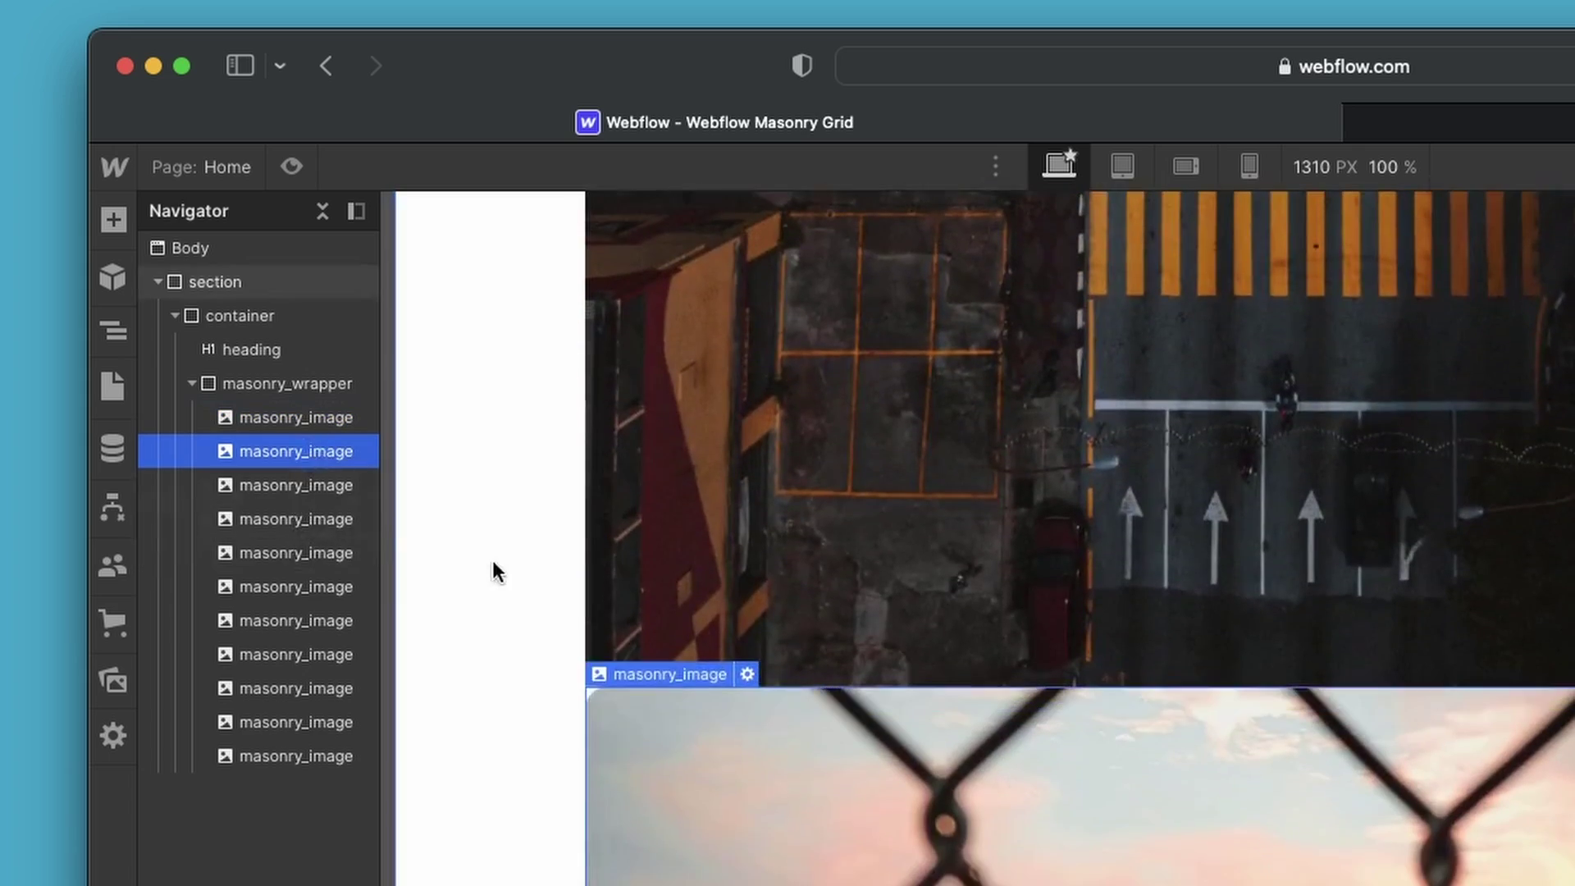
pyautogui.click(333, 495)
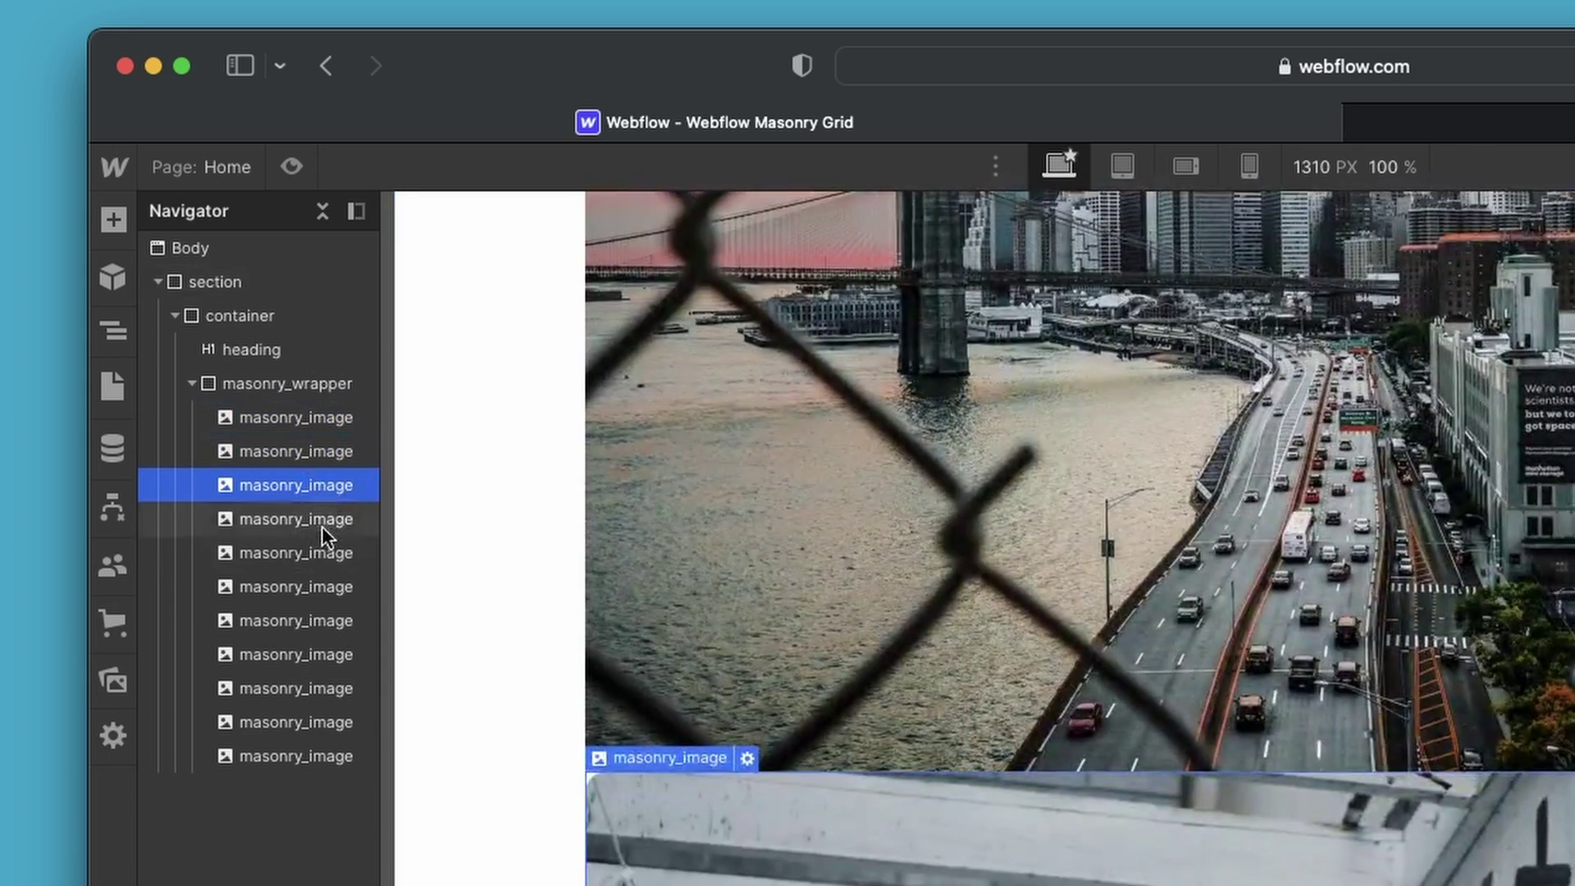
pyautogui.click(274, 507)
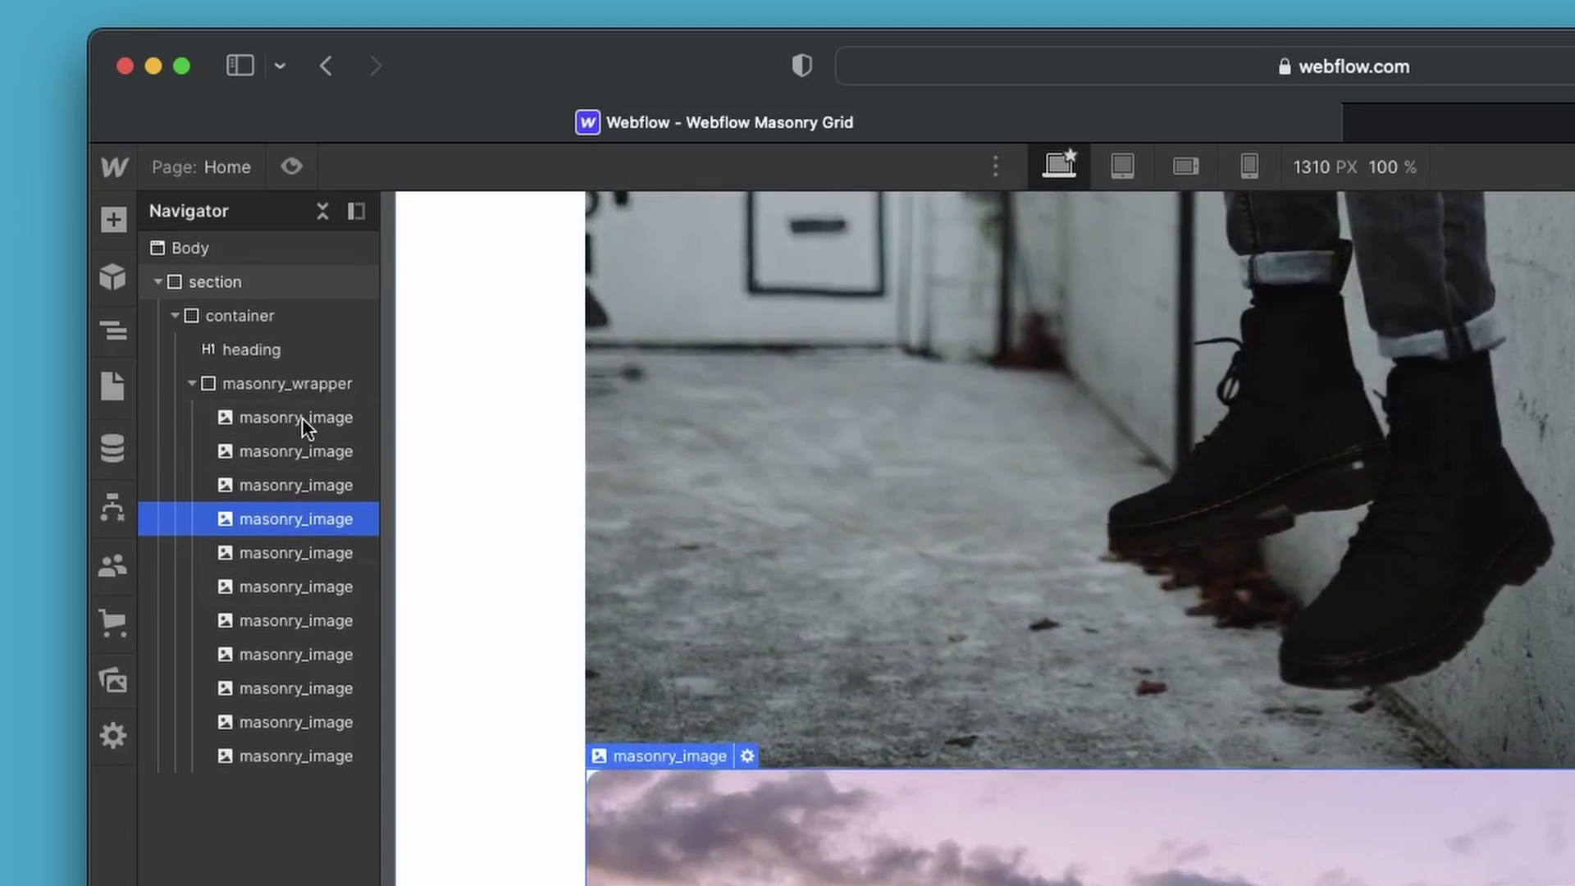
pyautogui.click(302, 418)
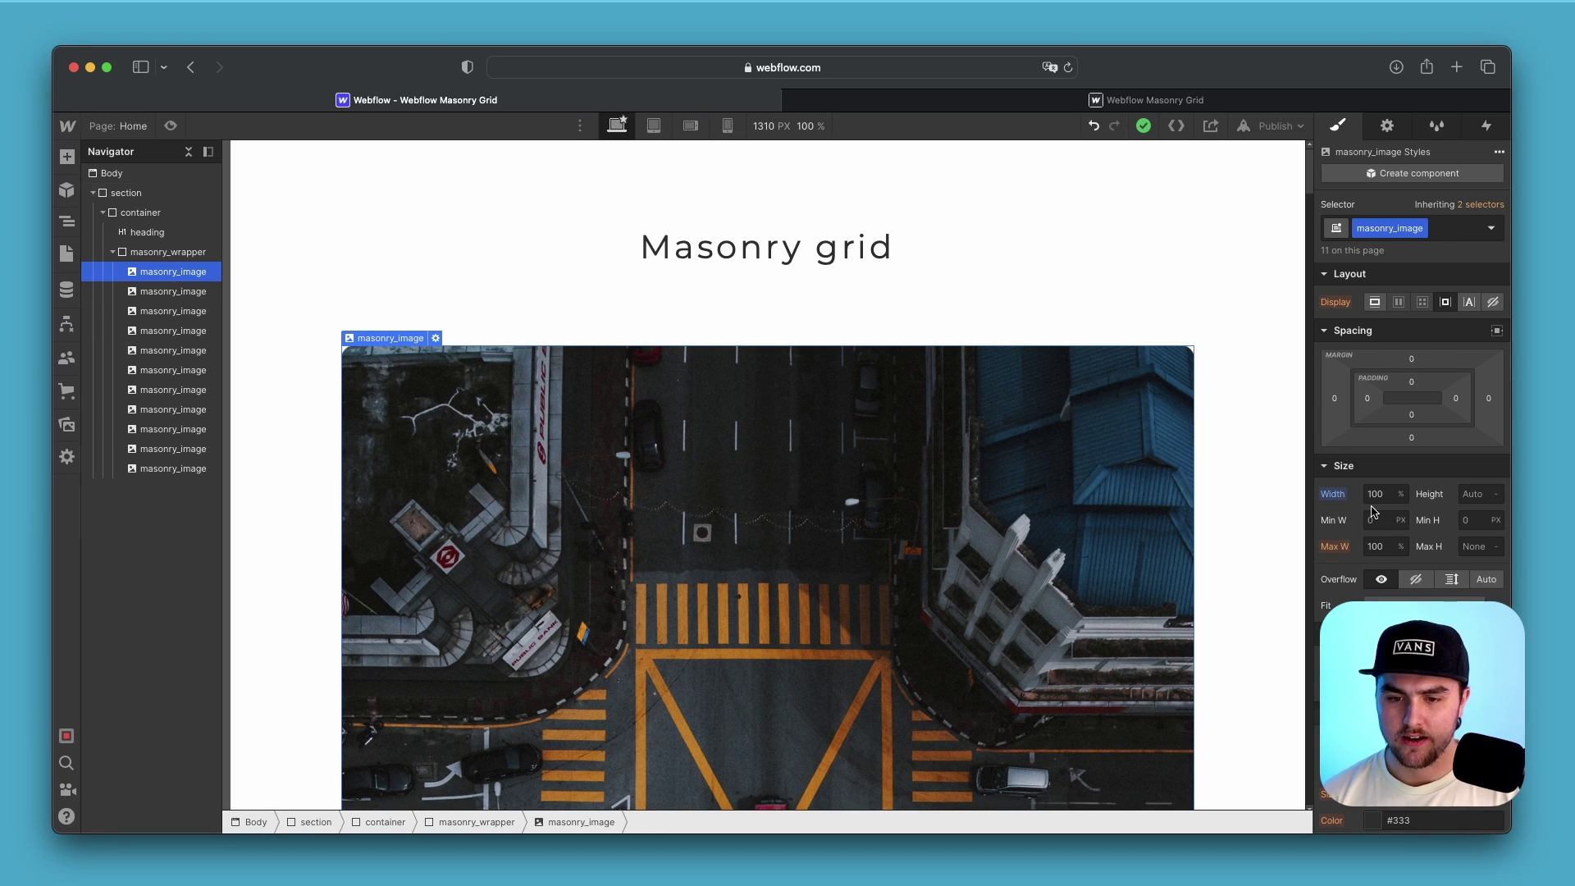
pyautogui.press('Up')
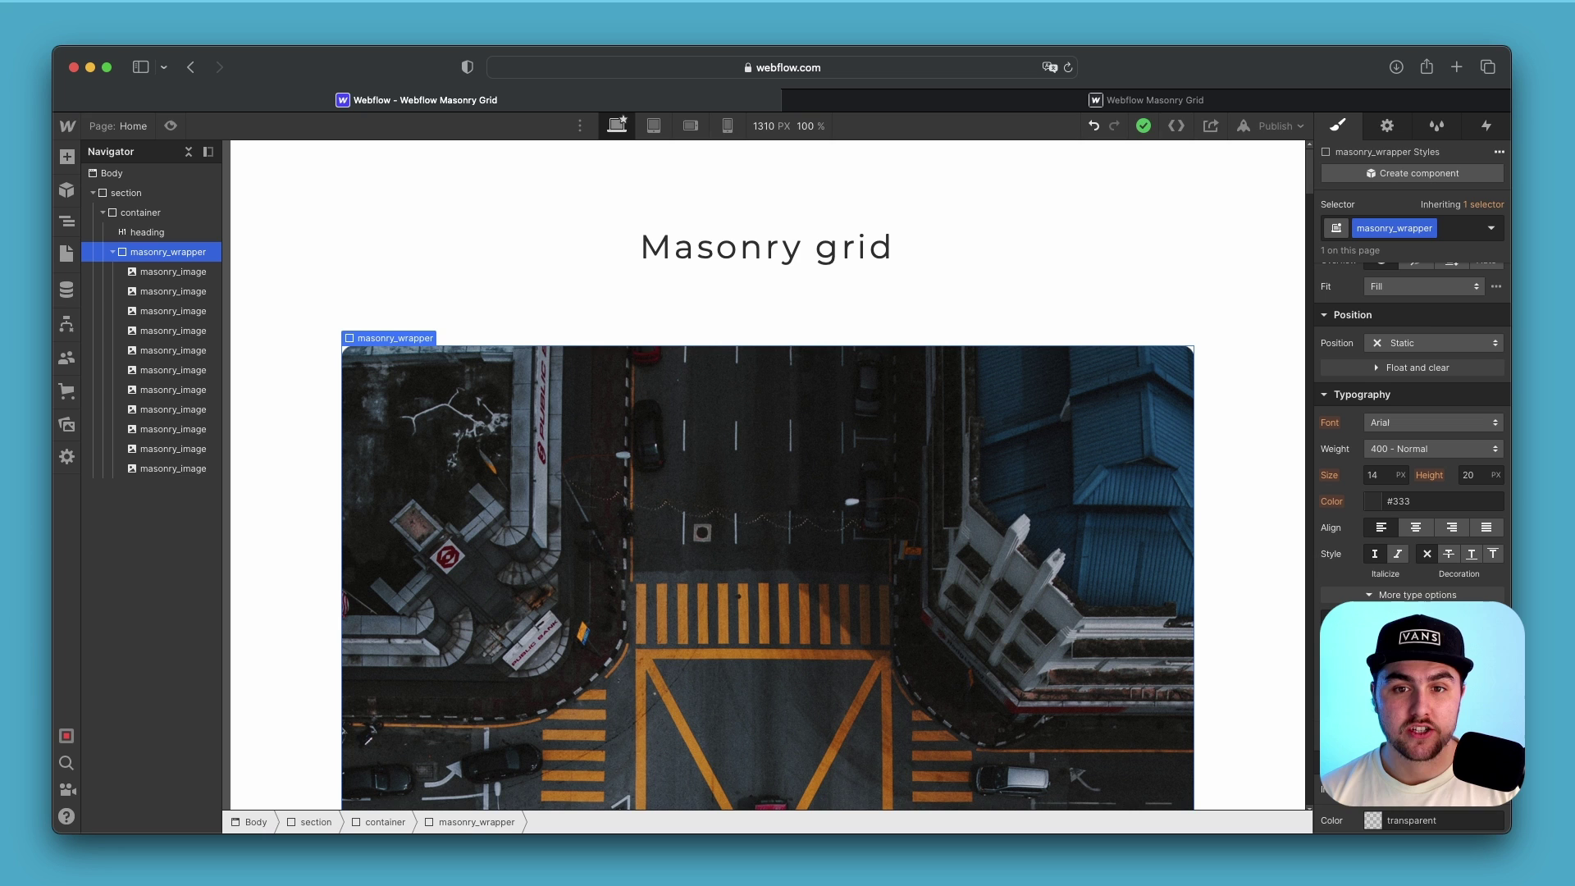
# Step: Check the published grid, then give masonry_wrapper 3 columns
pyautogui.click(1273, 102)
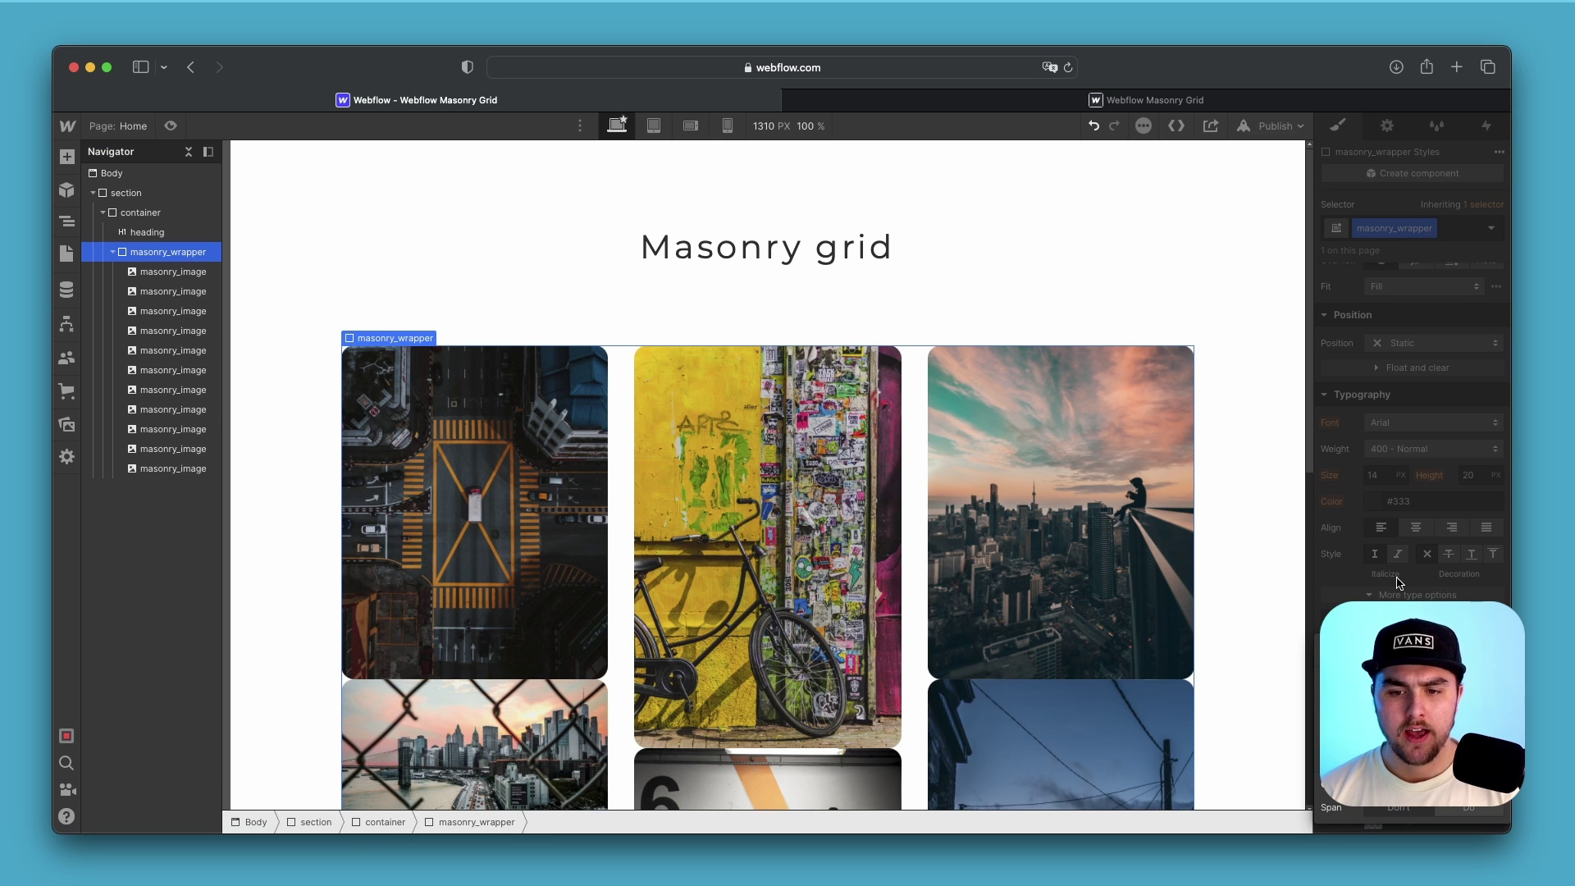
pyautogui.press('Escape')
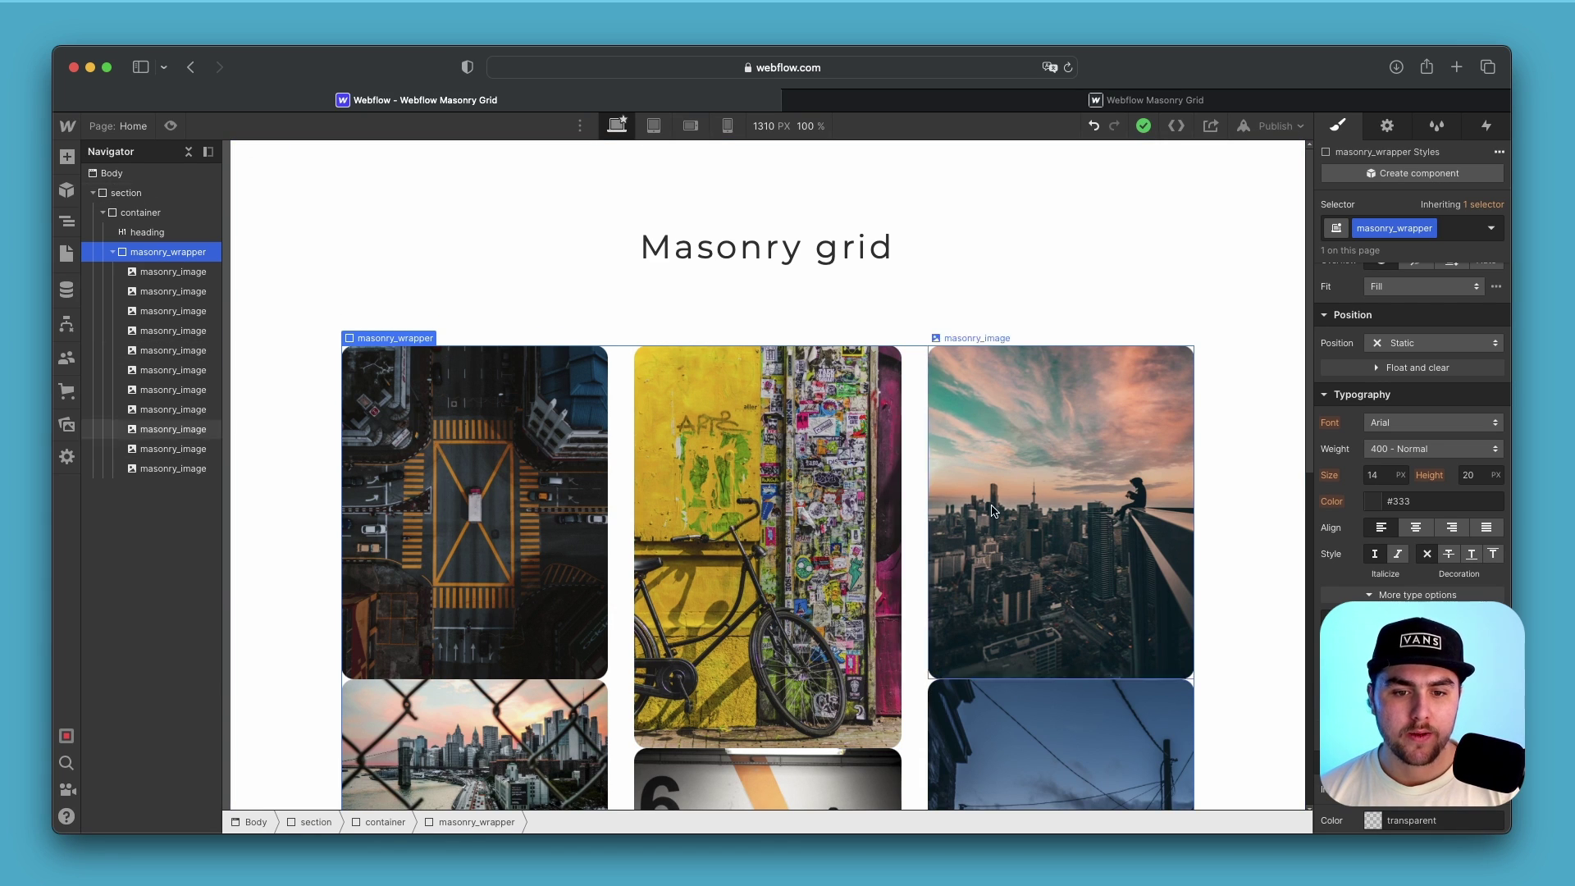
# Step: Give the masonry_image class a 2rem bottom margin
pyautogui.click(584, 423)
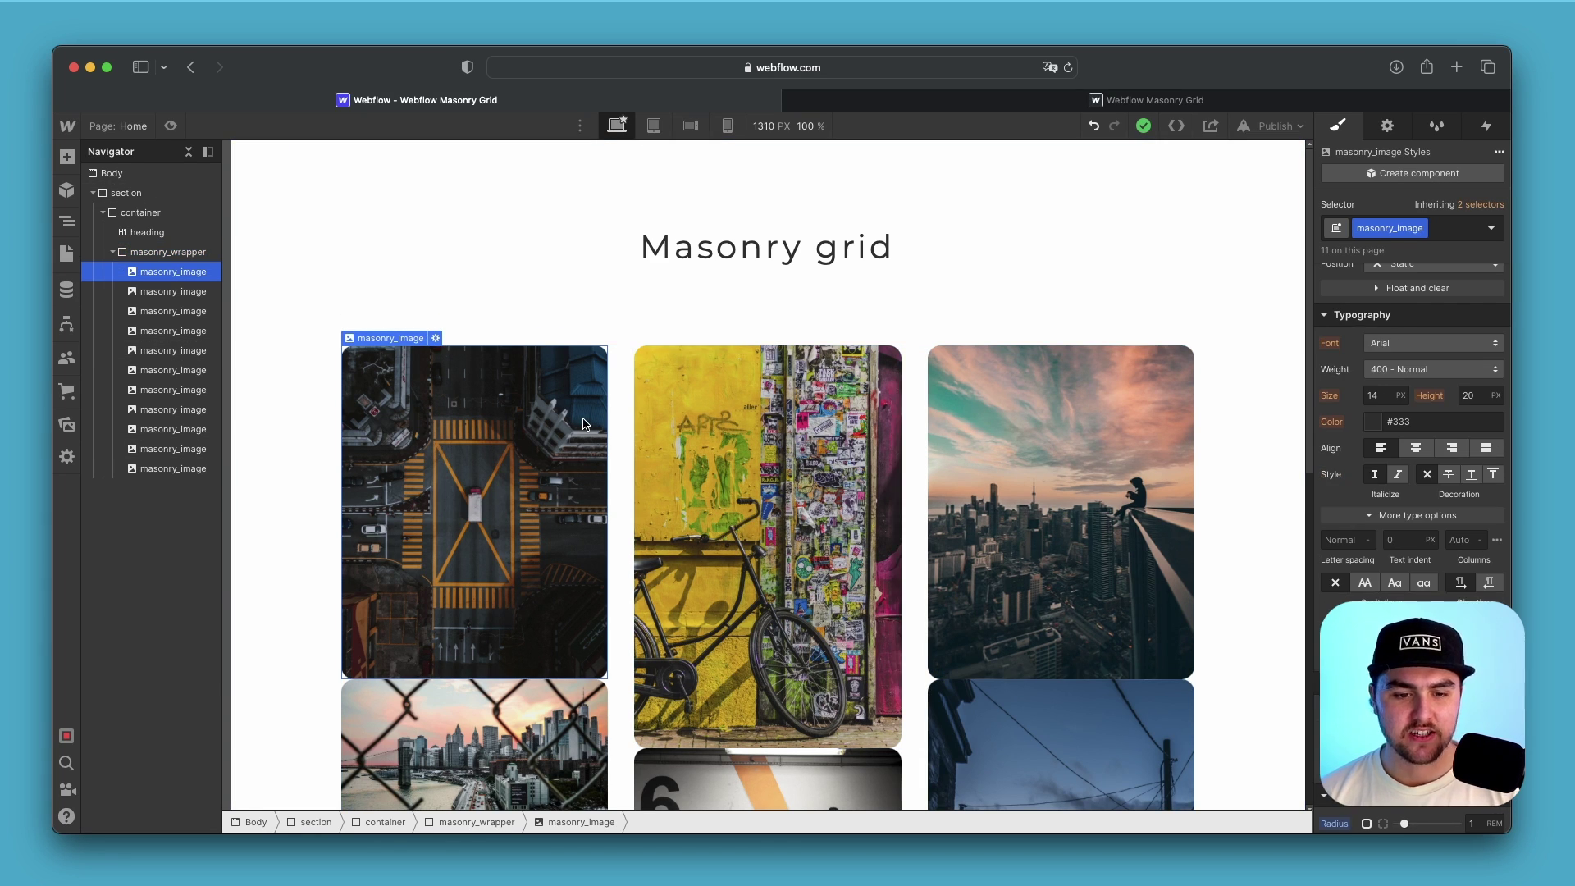
pyautogui.scroll(5, 1413, 446)
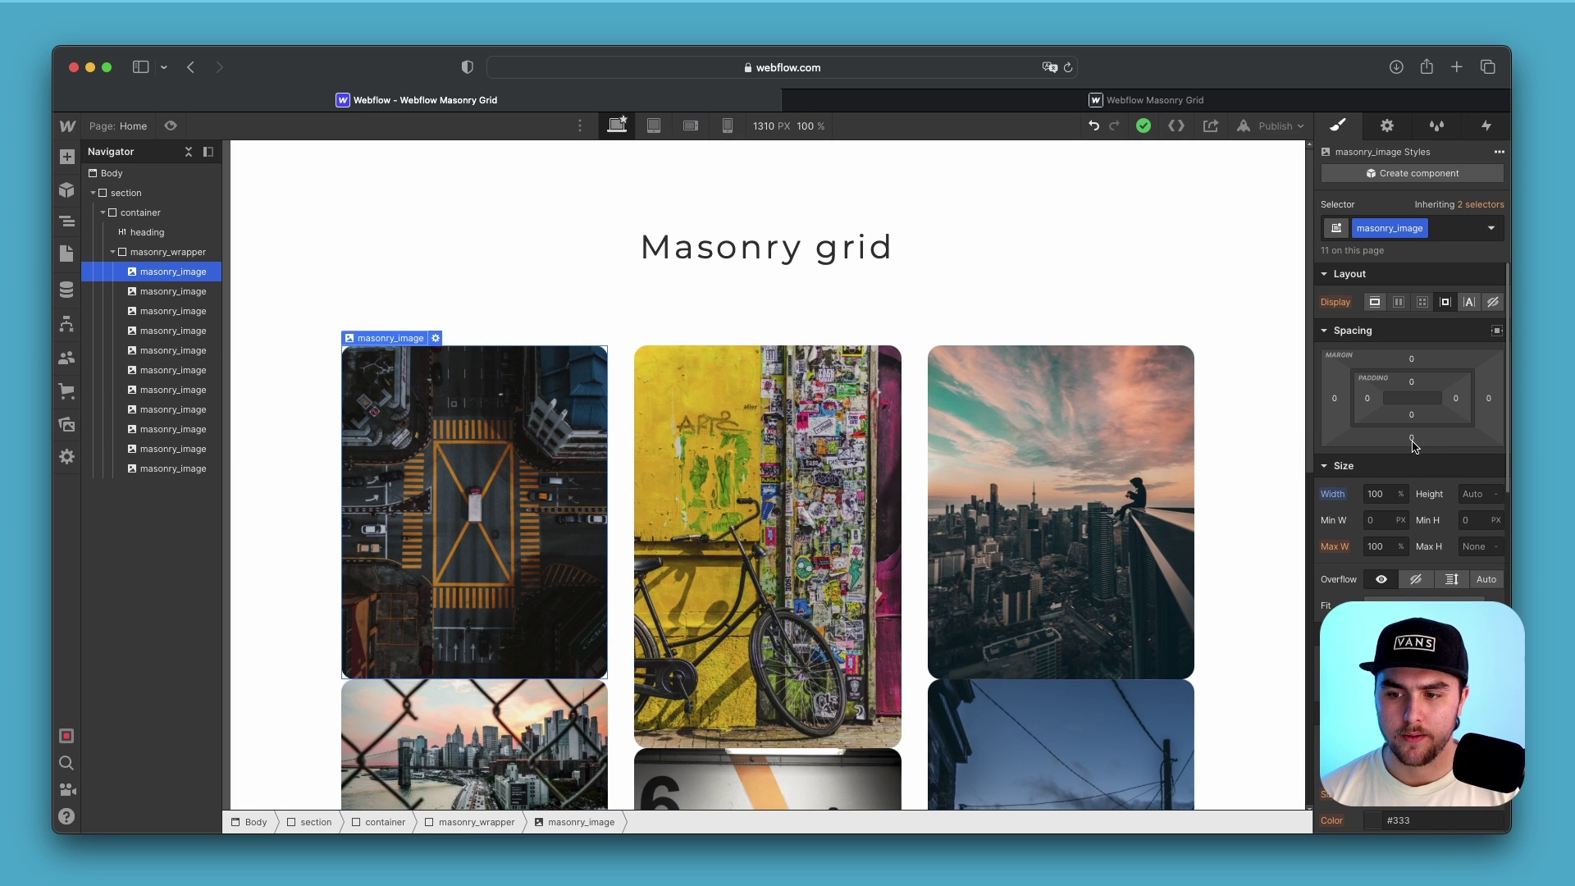
pyautogui.click(1412, 440)
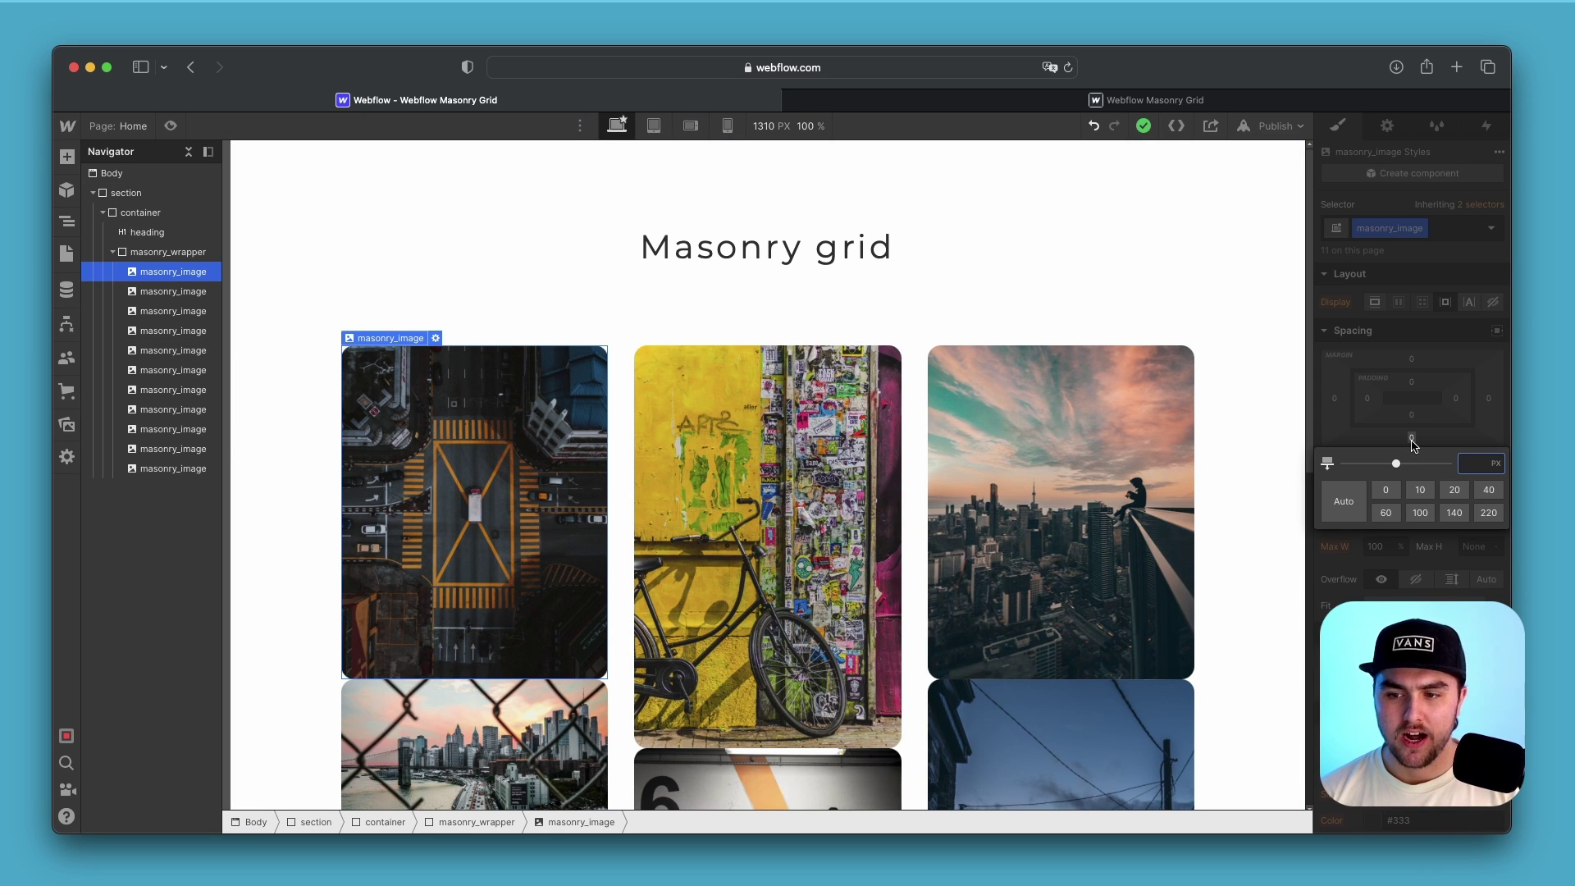
pyautogui.write('2rem')
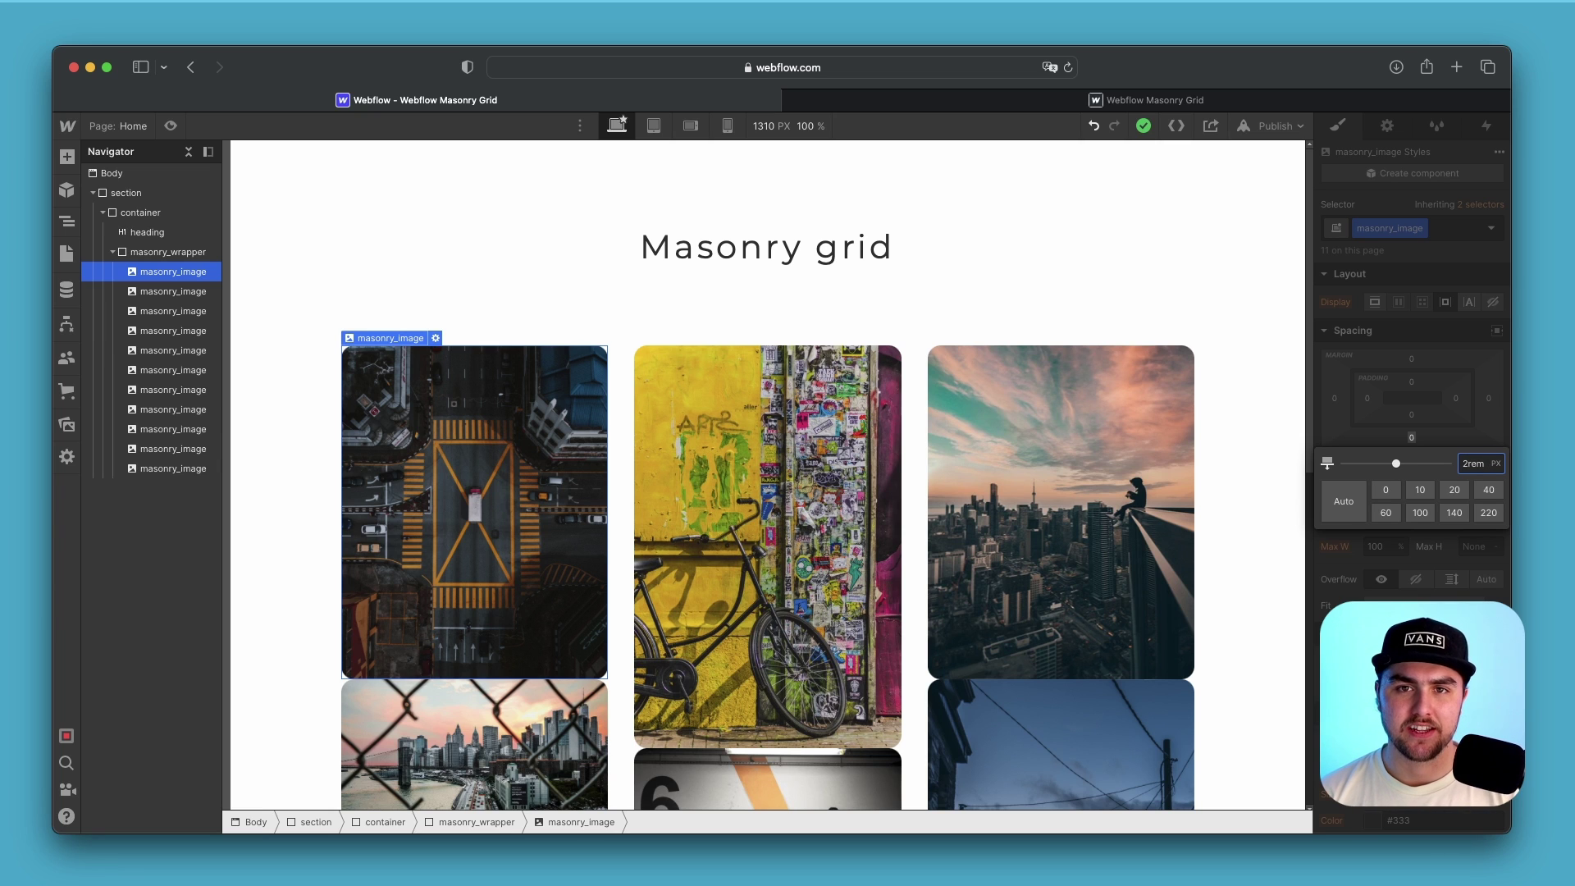
pyautogui.press('Return')
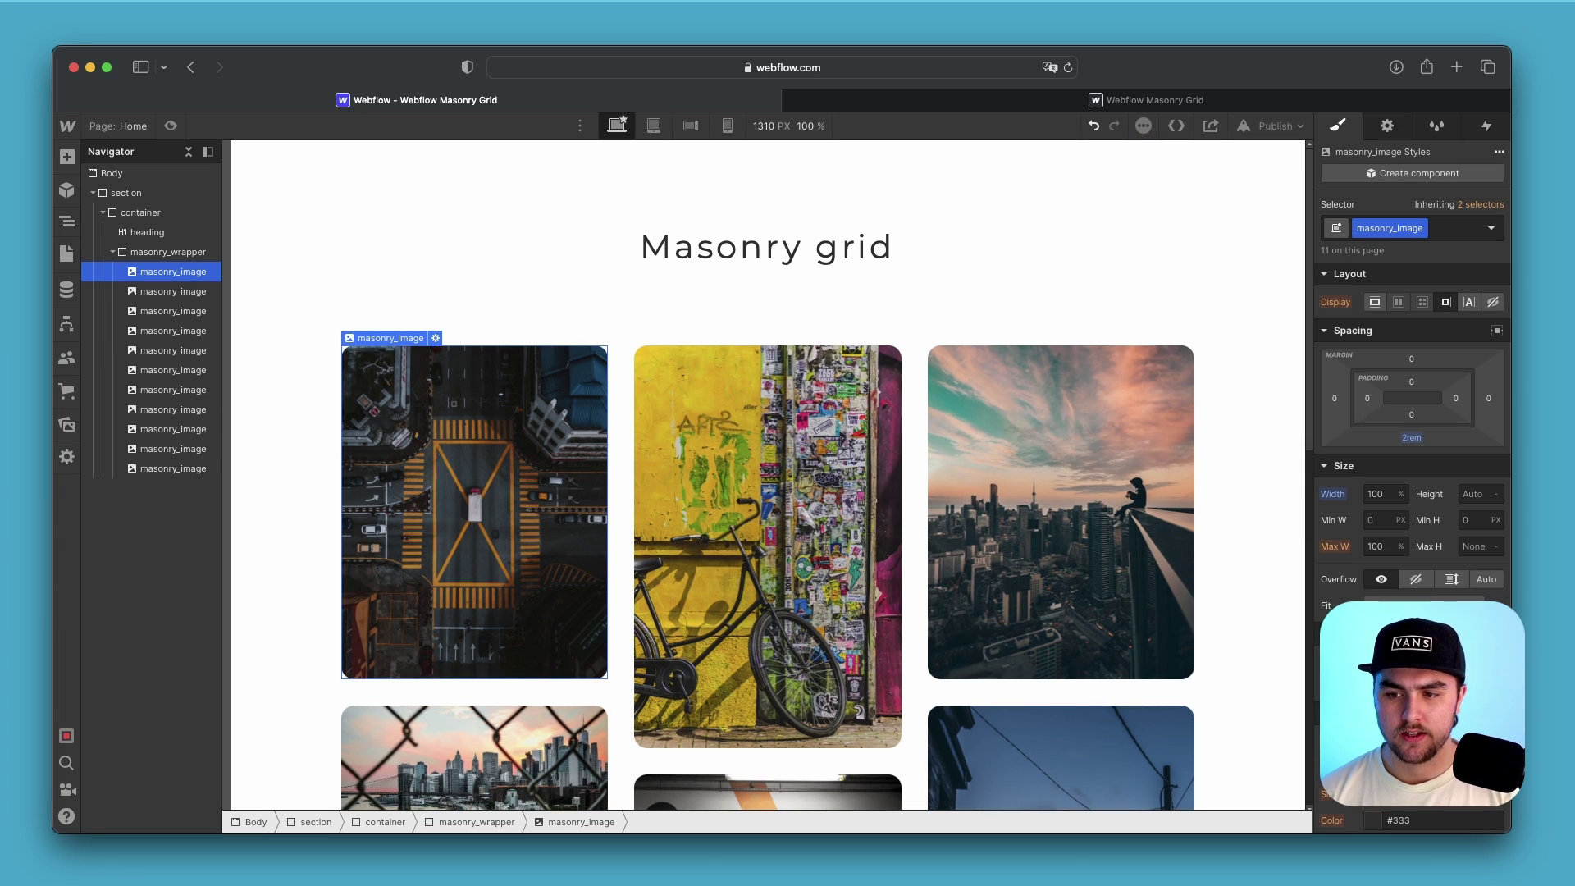
pyautogui.click(1266, 496)
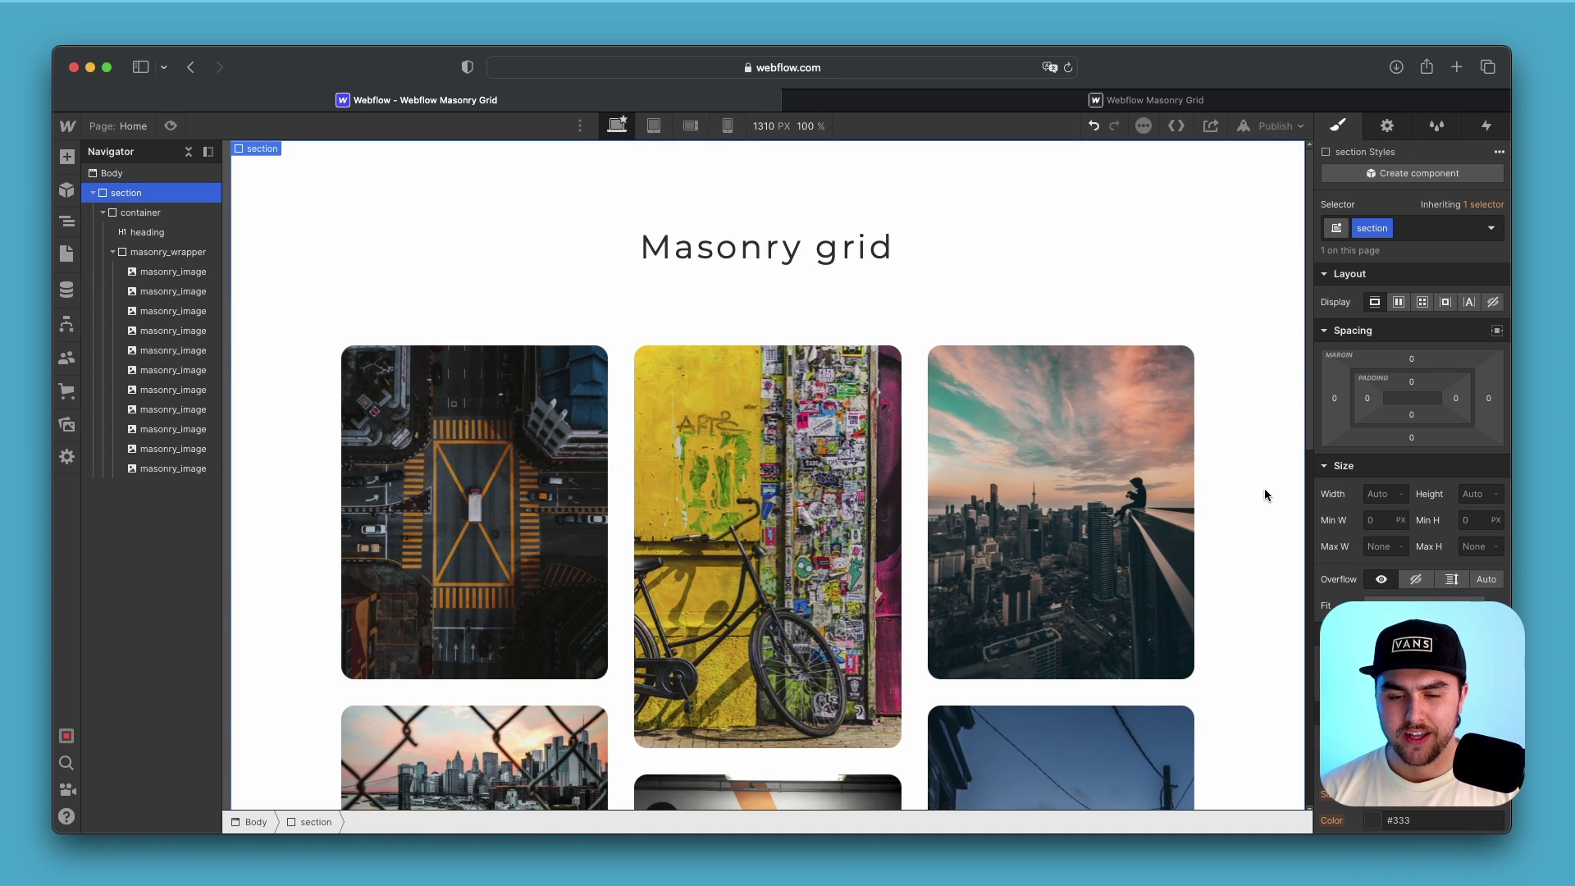
pyautogui.click(515, 457)
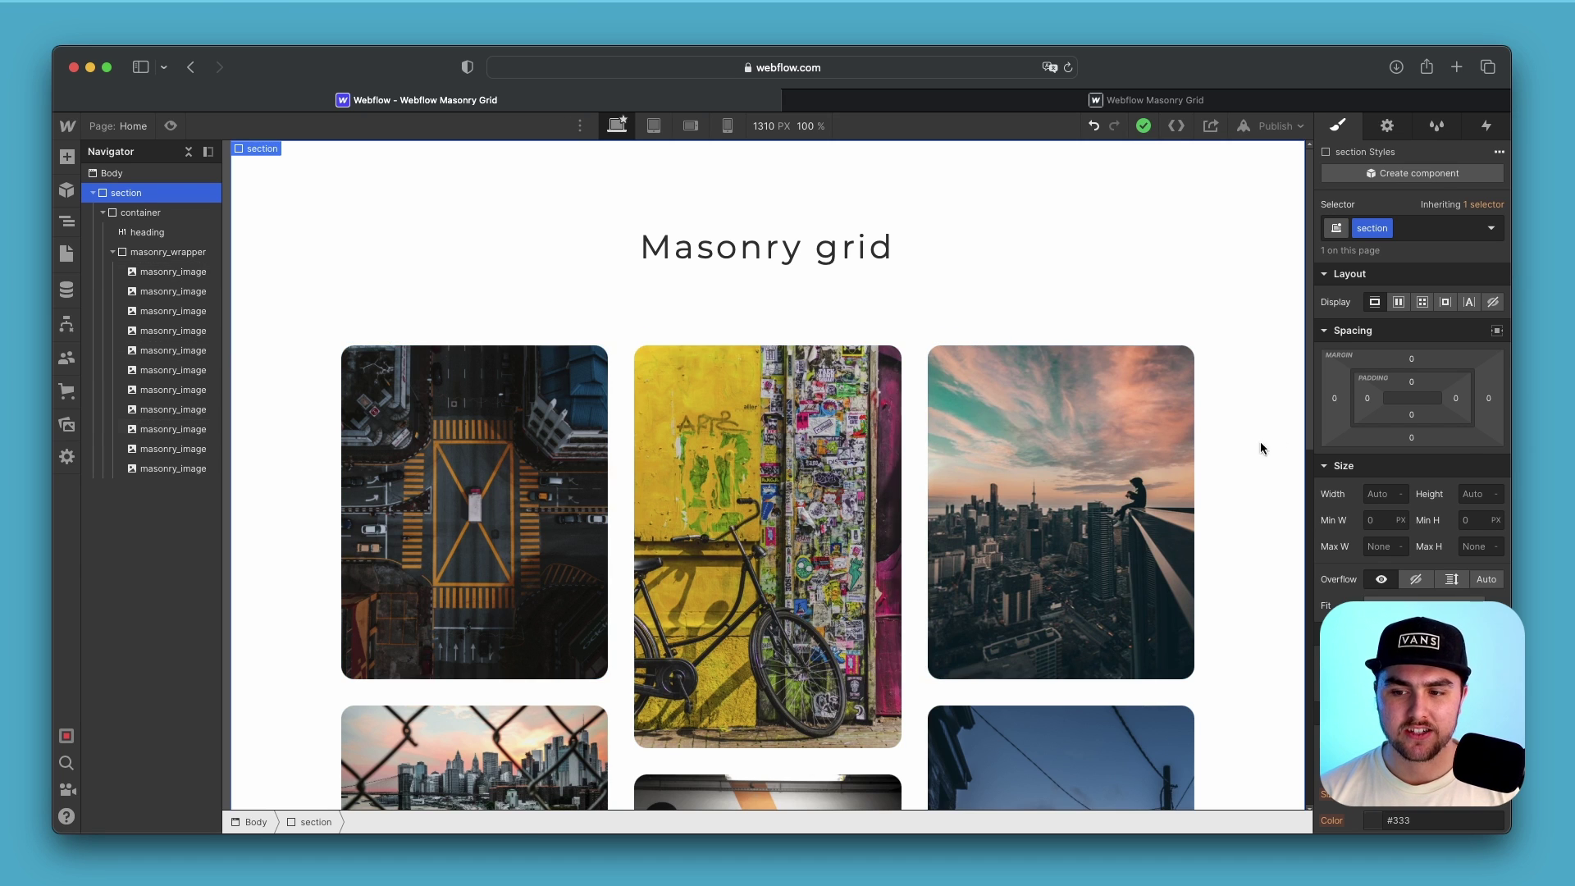
pyautogui.moveTo(1413, 439); pyautogui.dragTo(1471, 439)
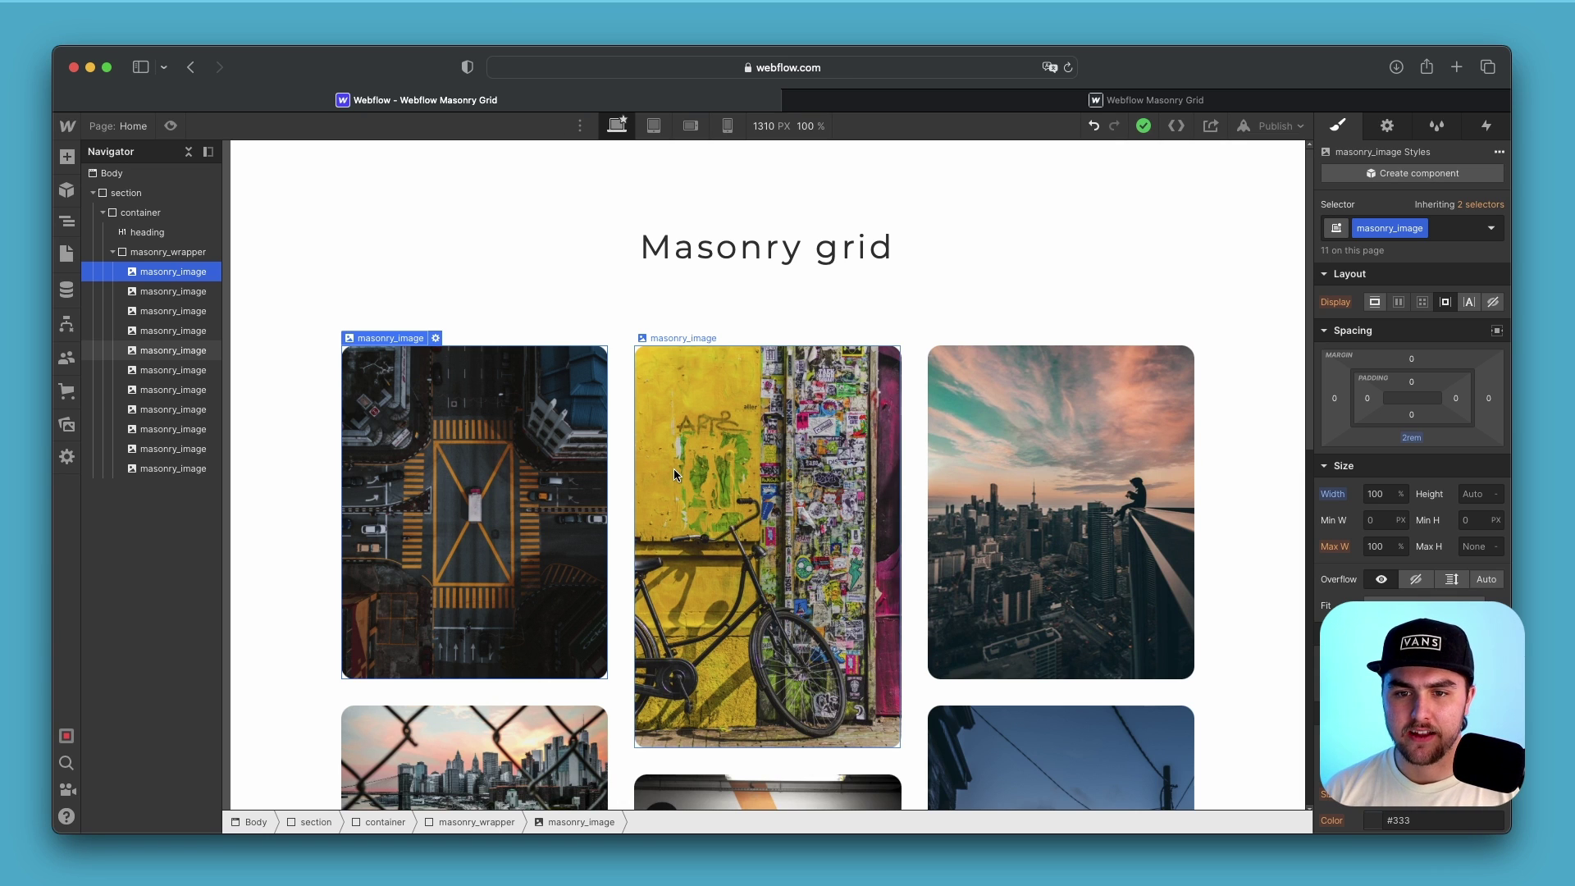
# Step: Hide the static masonry_wrapper and add a Collection List below the heading, sourced from Photos
pyautogui.click(184, 261)
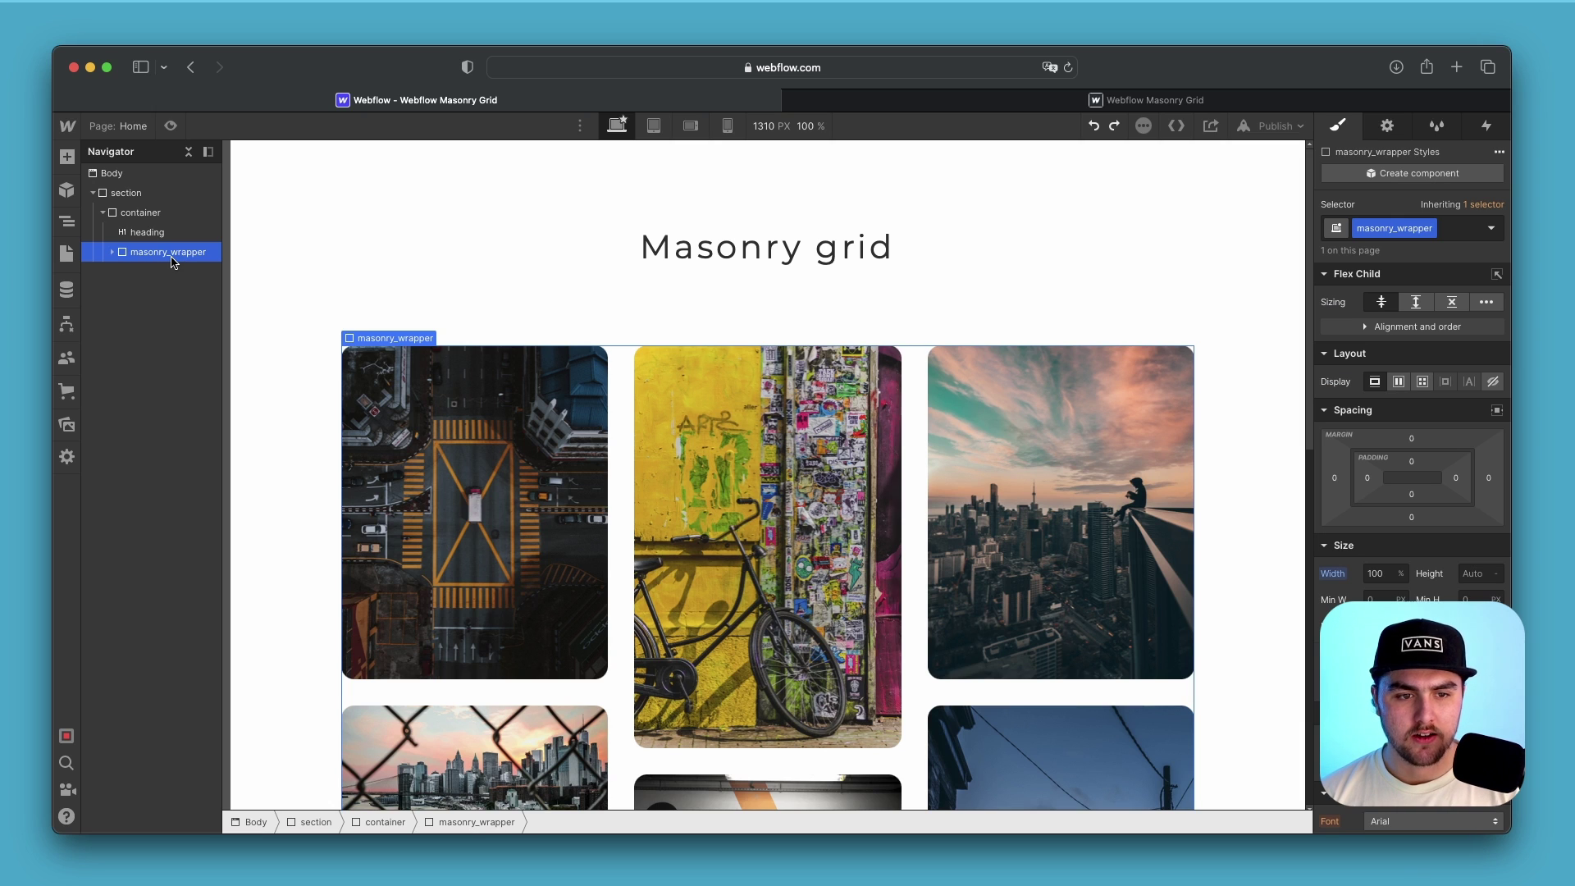
pyautogui.click(1492, 383)
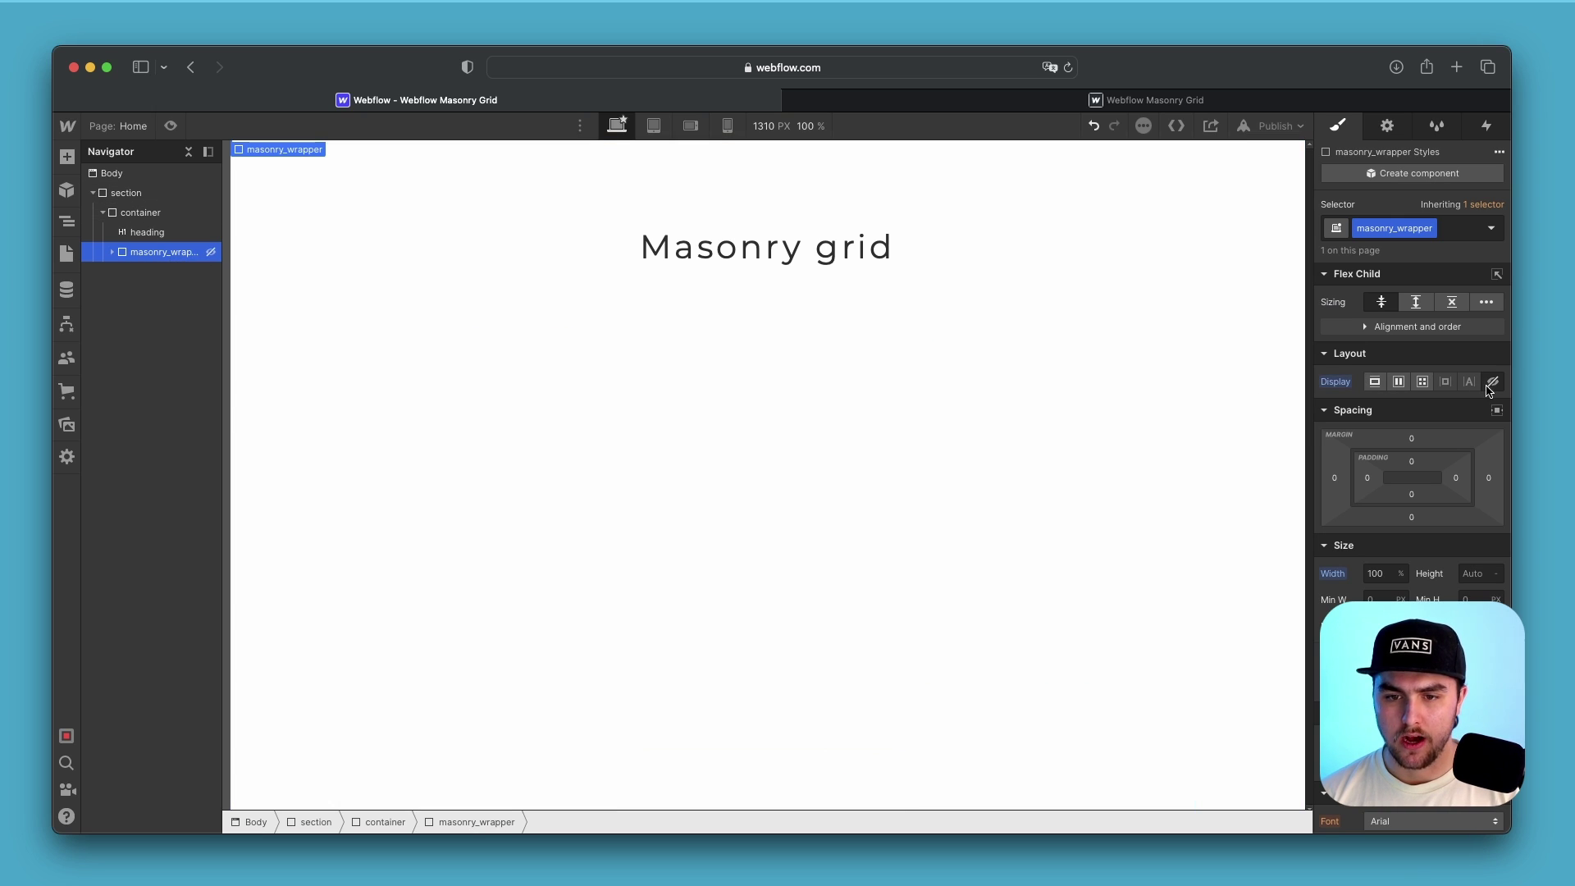
pyautogui.click(68, 157)
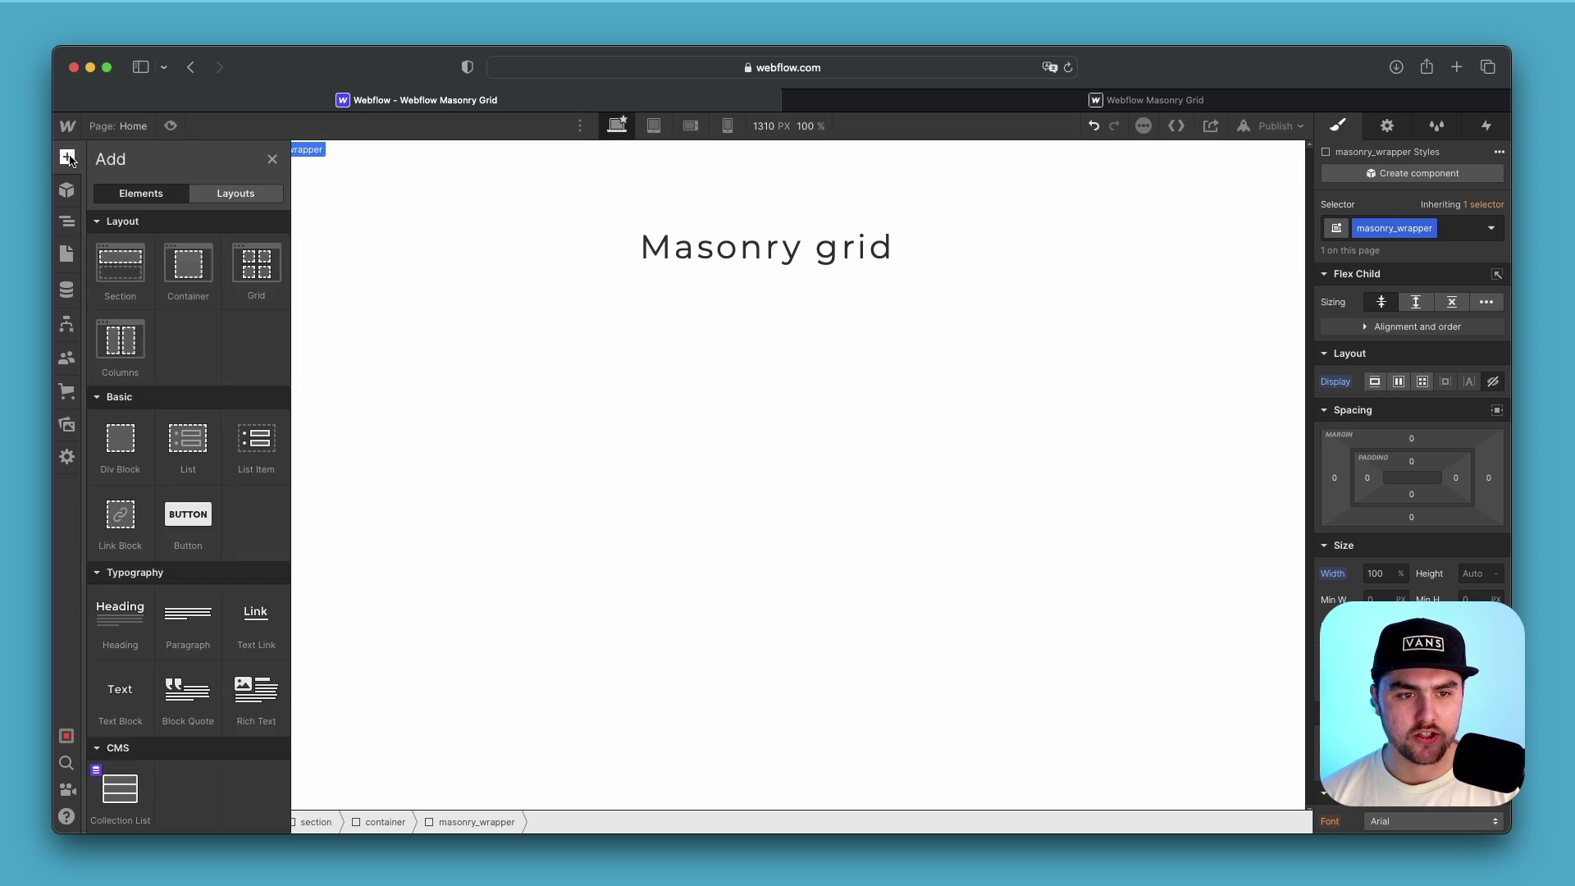
pyautogui.scroll(-1, 195, 484)
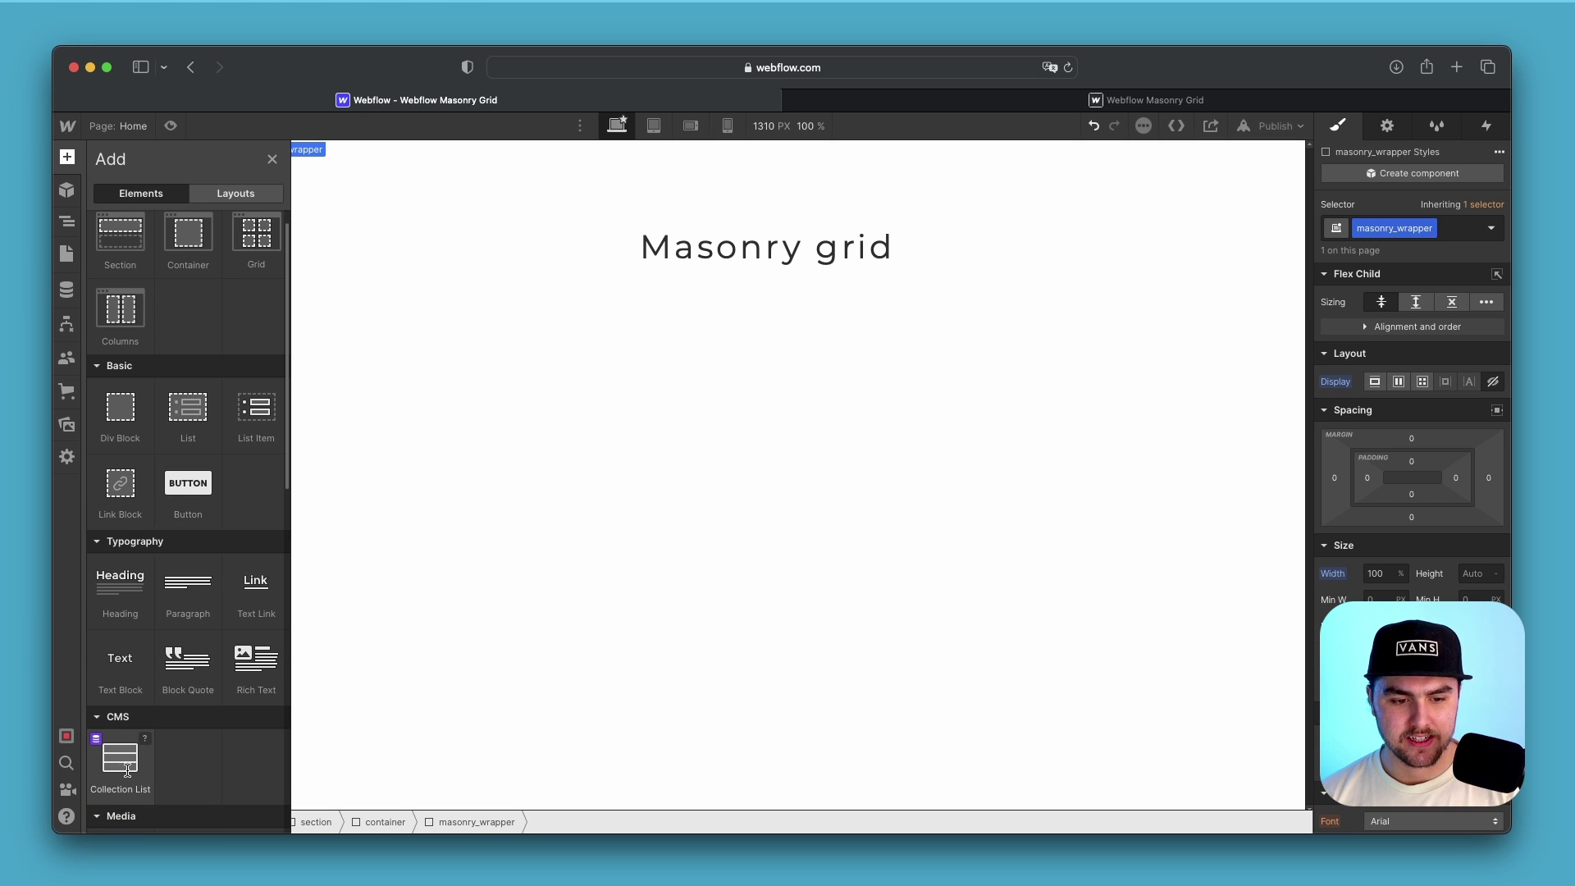
pyautogui.moveTo(127, 771); pyautogui.dragTo(144, 266)
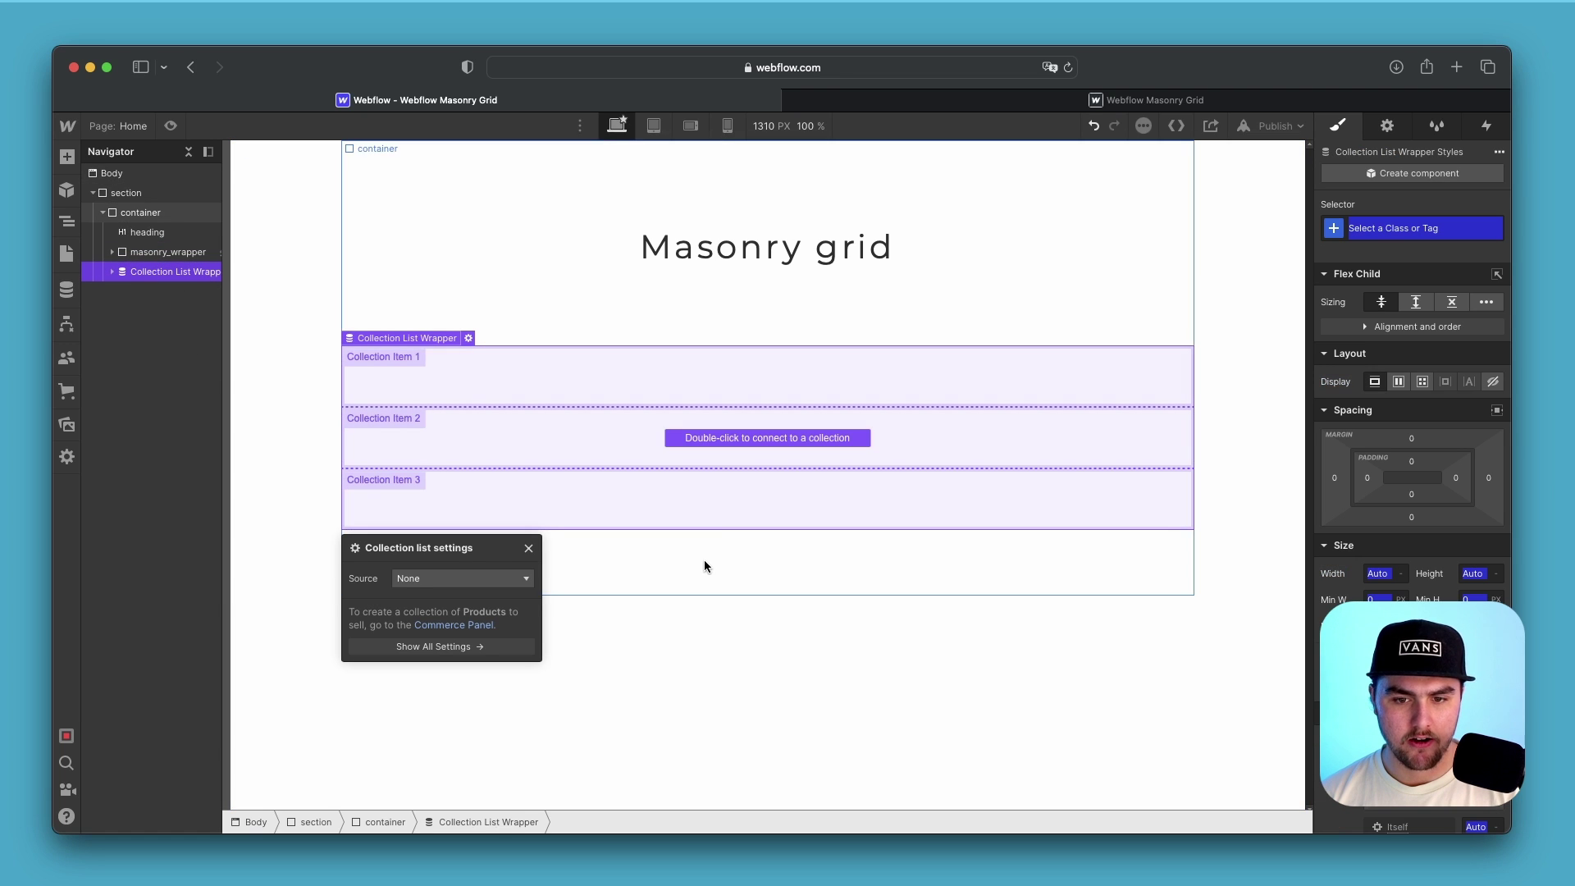
pyautogui.click(444, 579)
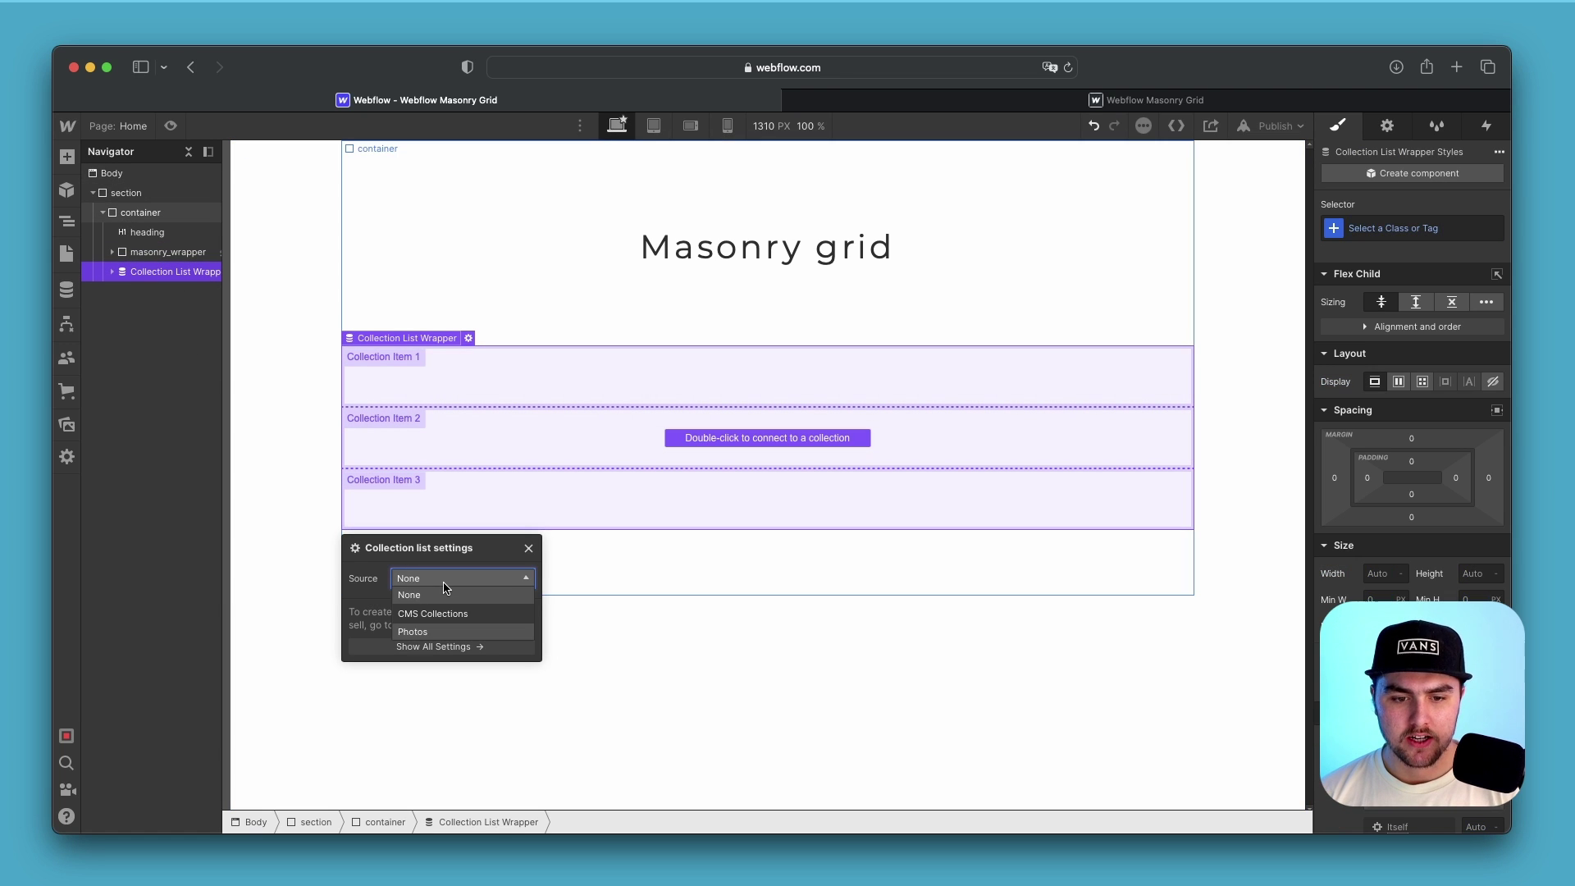
pyautogui.click(436, 633)
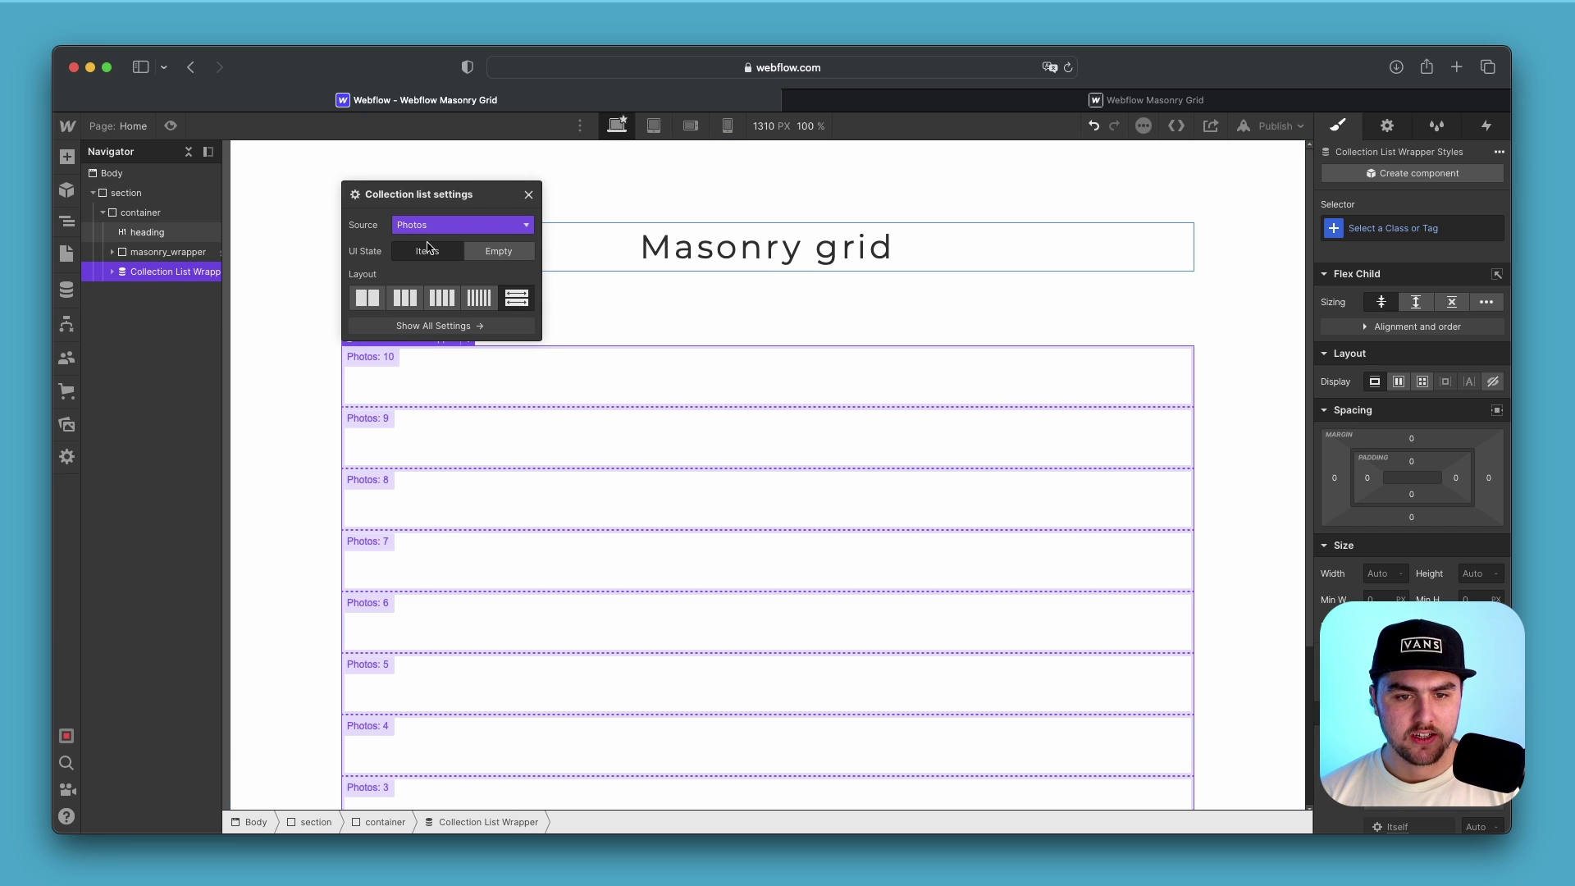
# Step: Set the Collection List Wrapper width to 100% and give the inner Collection List the class 'wrapper'
pyautogui.click(529, 194)
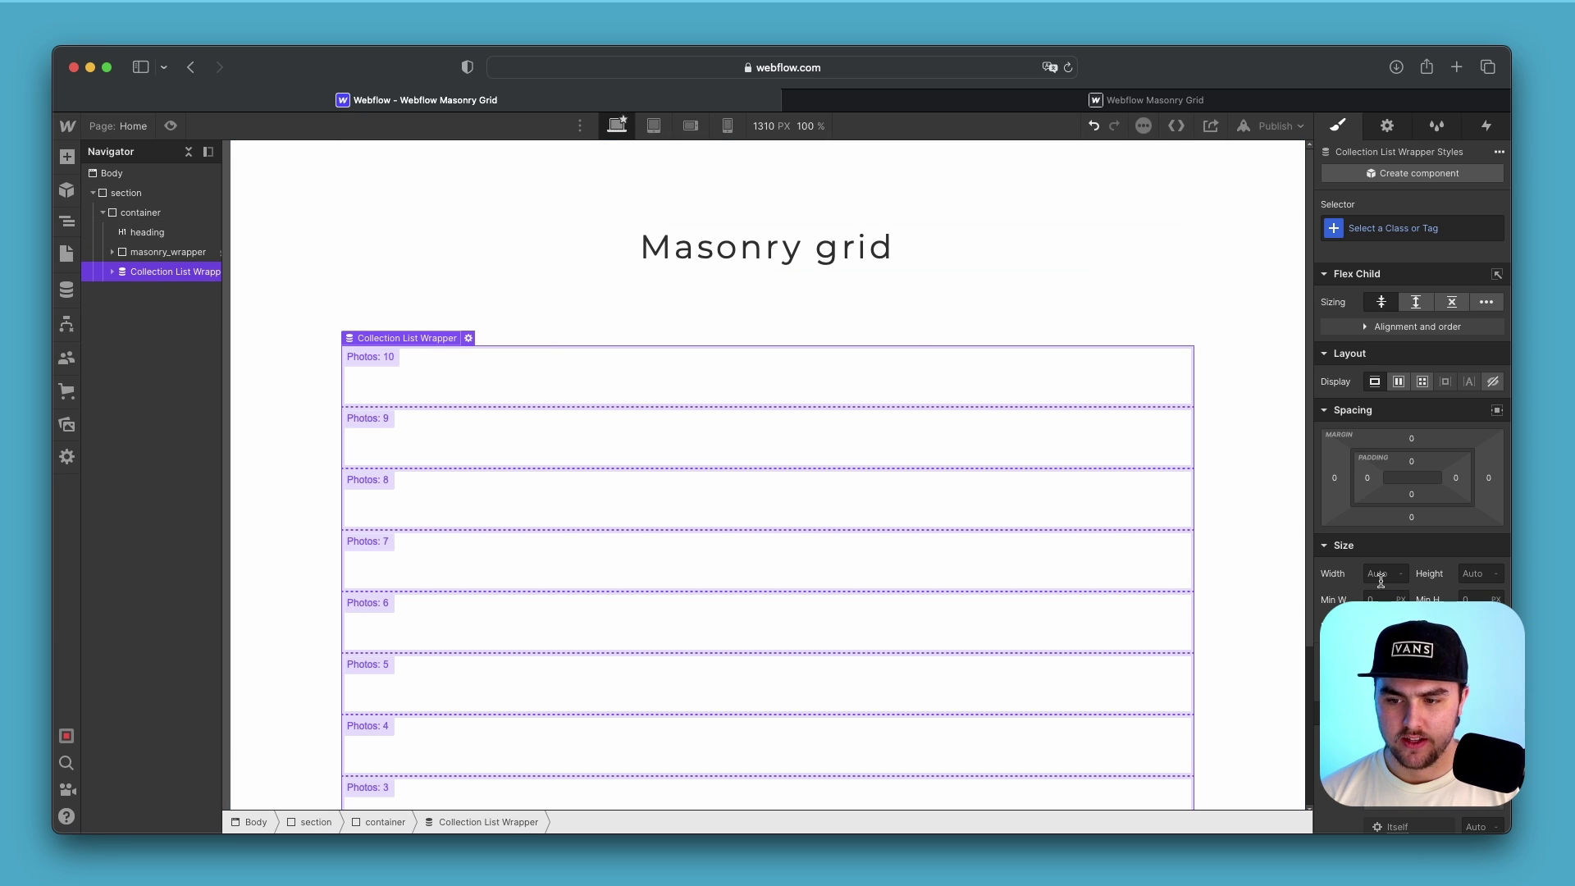
pyautogui.press('Return')
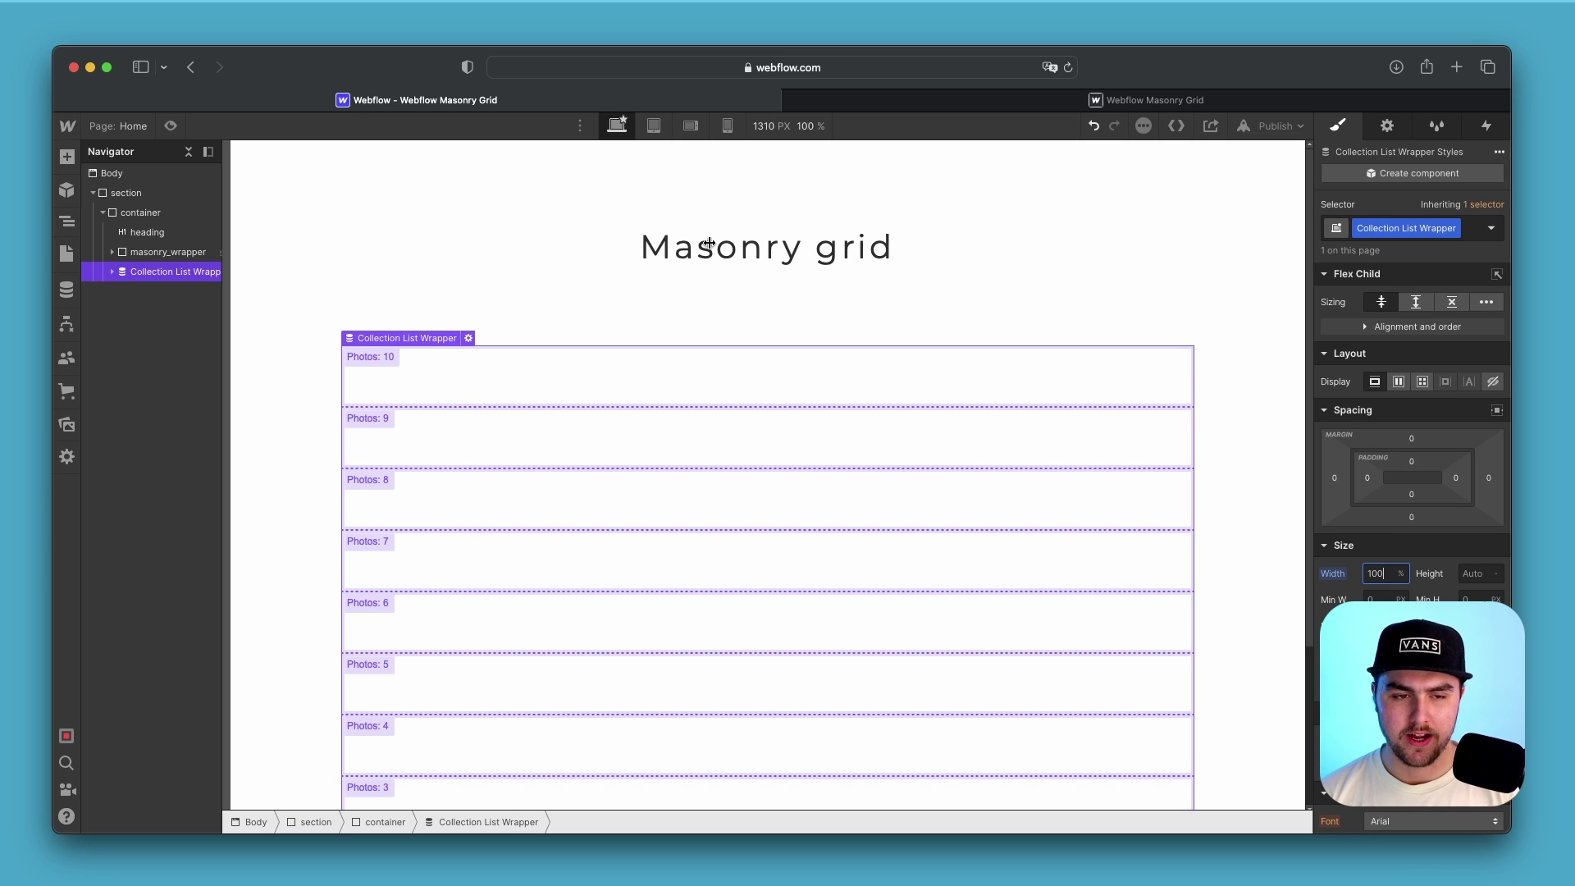
pyautogui.click(113, 272)
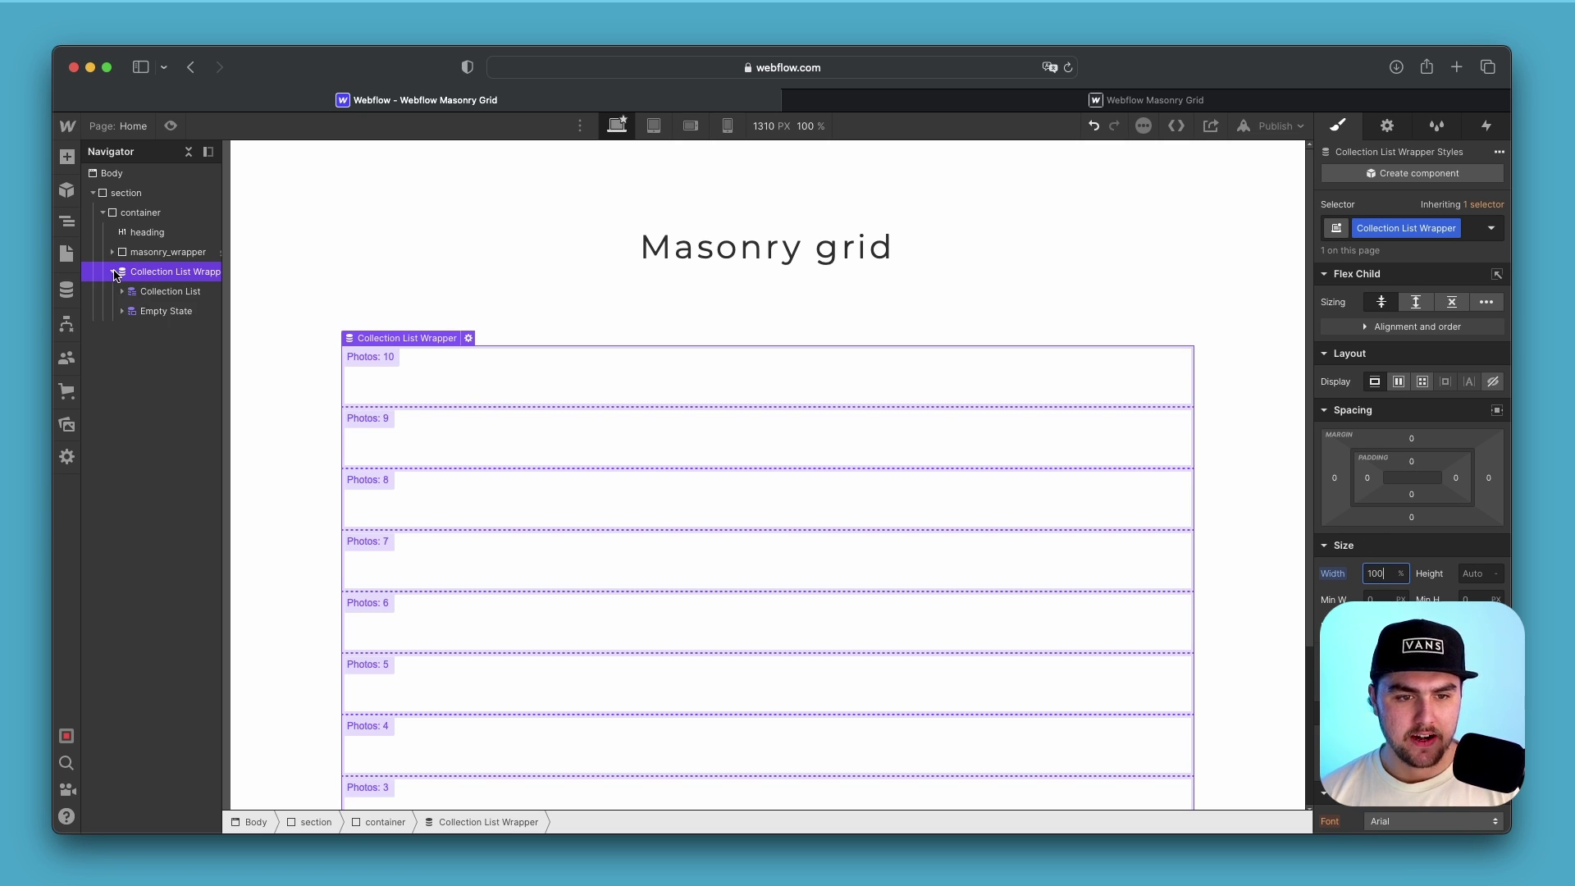
pyautogui.click(145, 297)
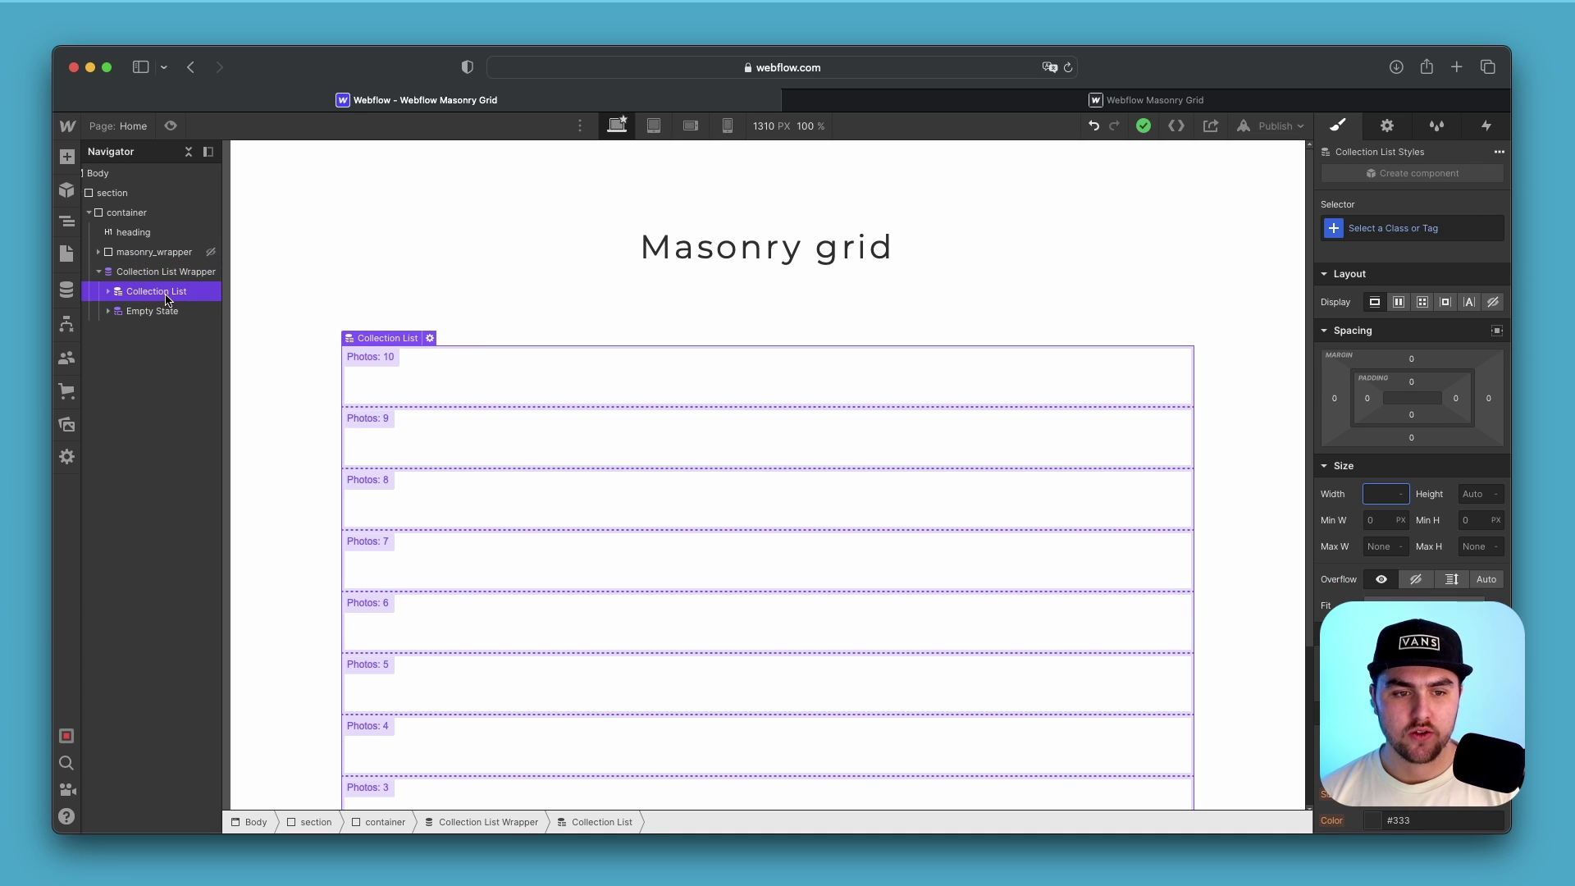
pyautogui.click(151, 254)
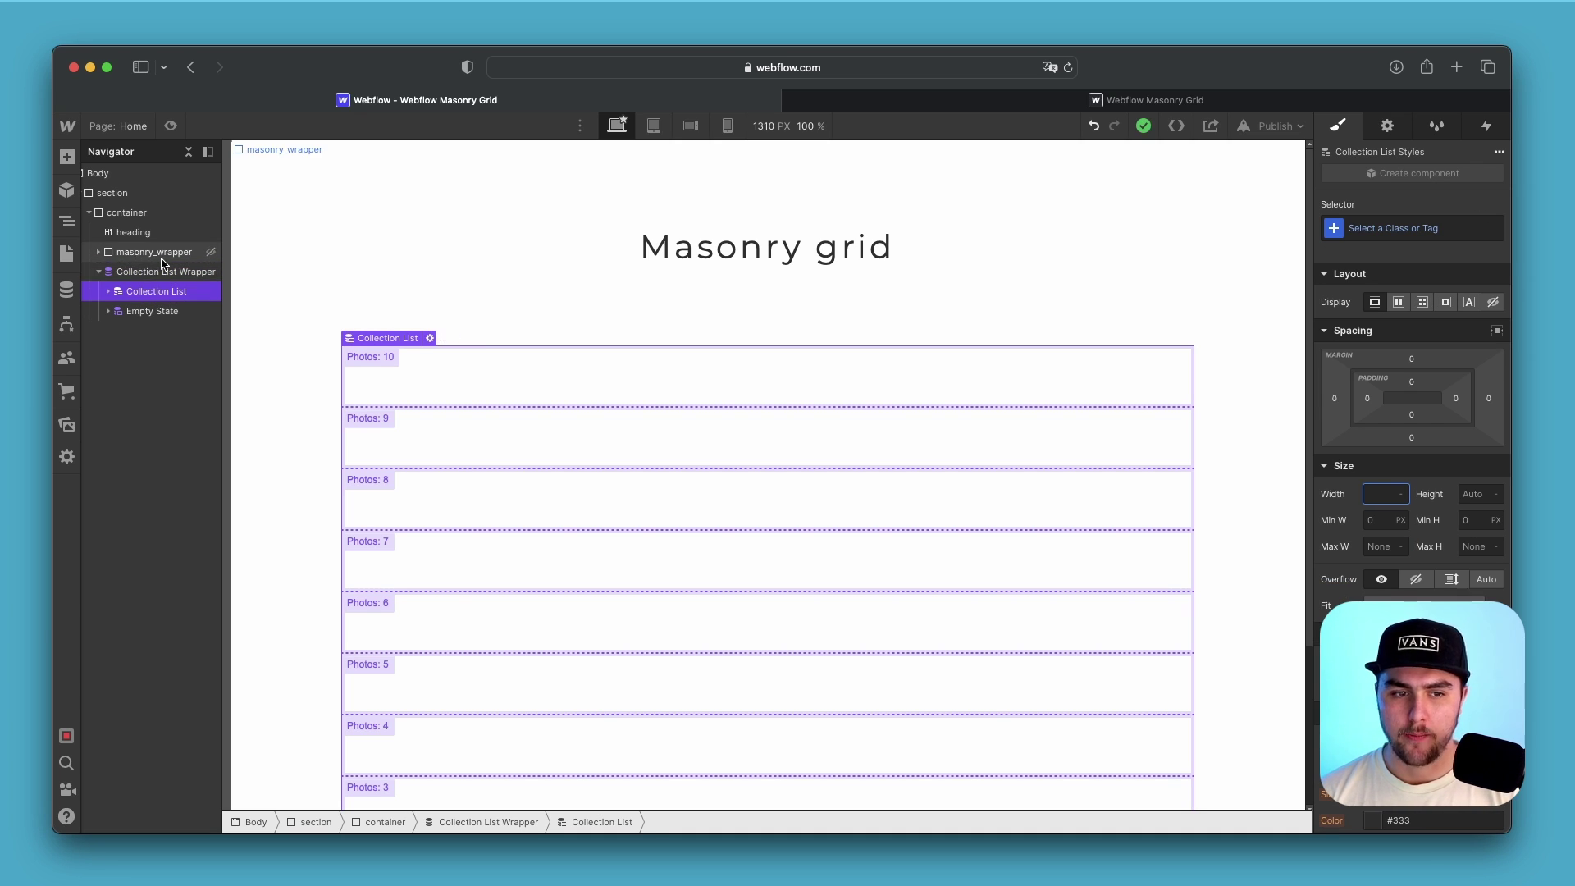
pyautogui.click(160, 292)
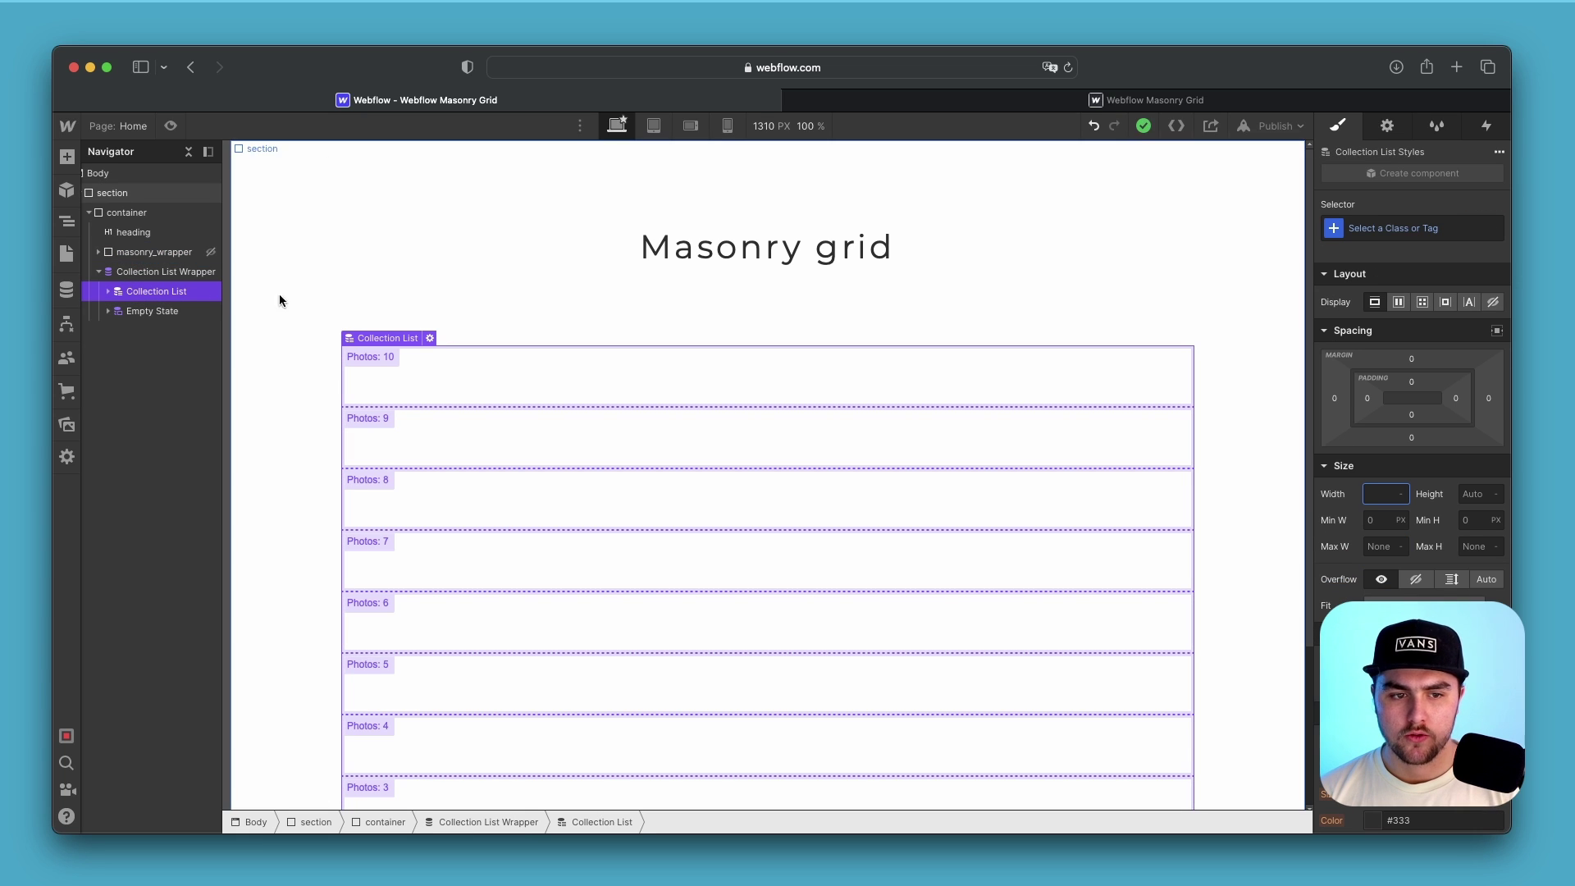
pyautogui.click(1406, 237)
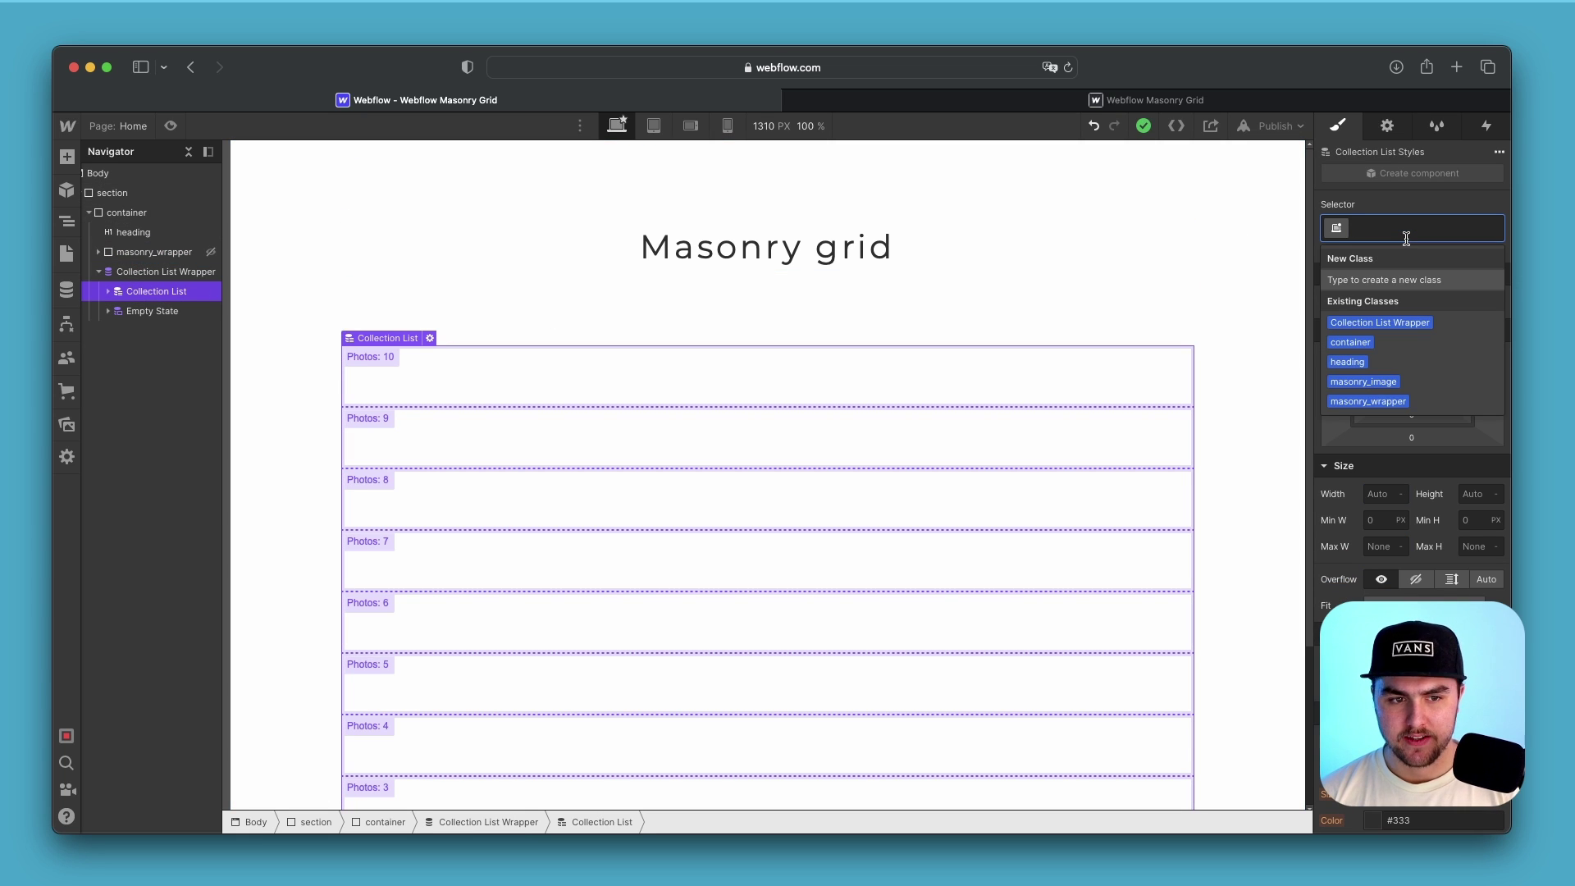
pyautogui.write('wrapper')
pyautogui.press('Return')
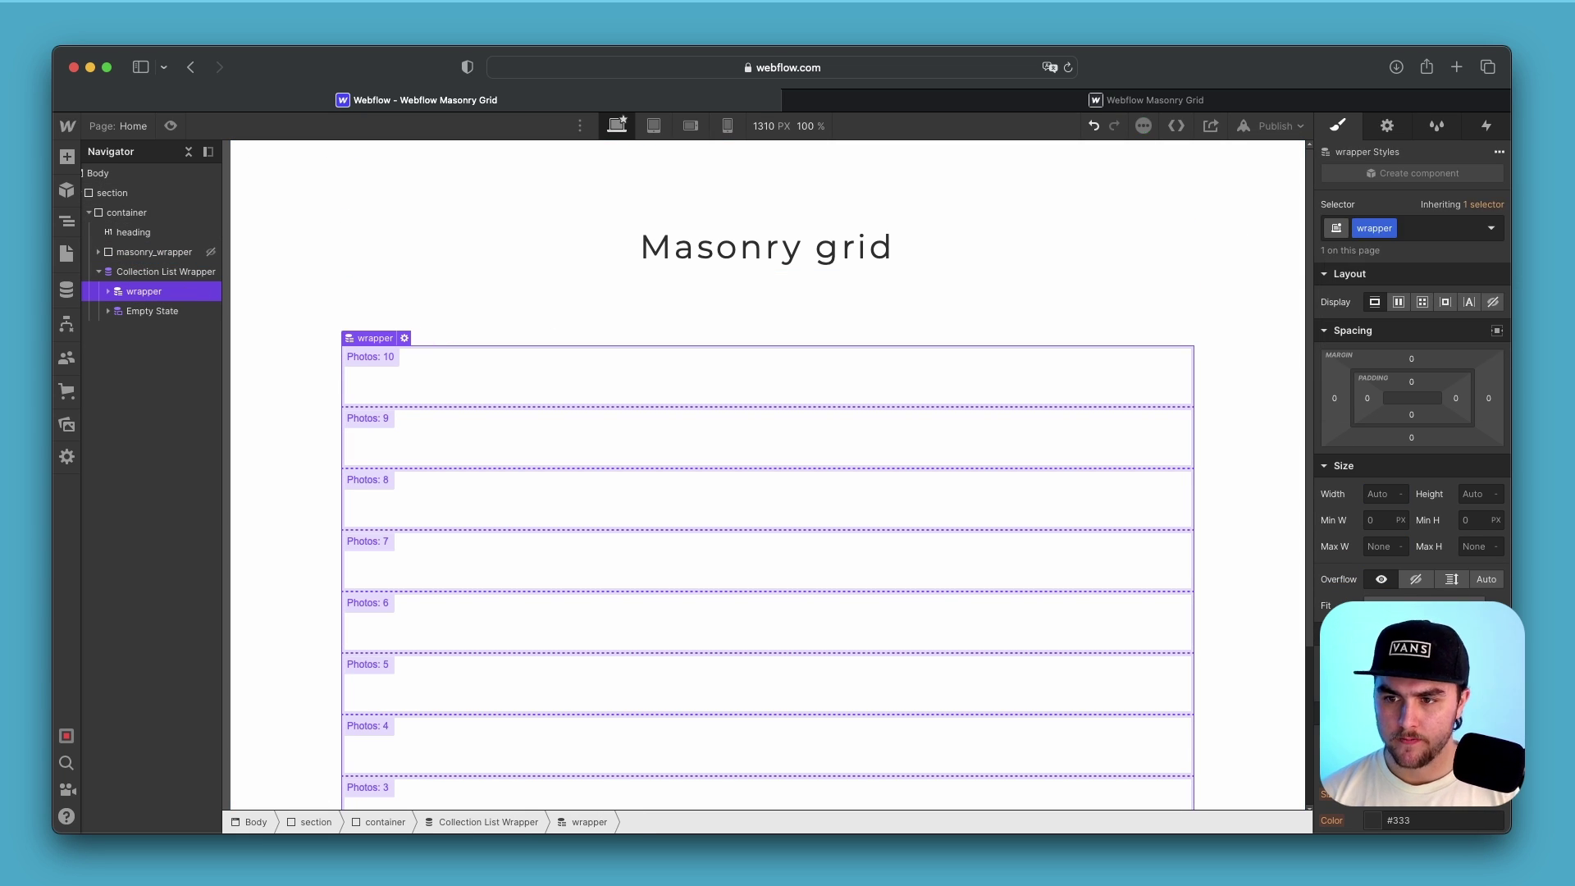
pyautogui.click(108, 292)
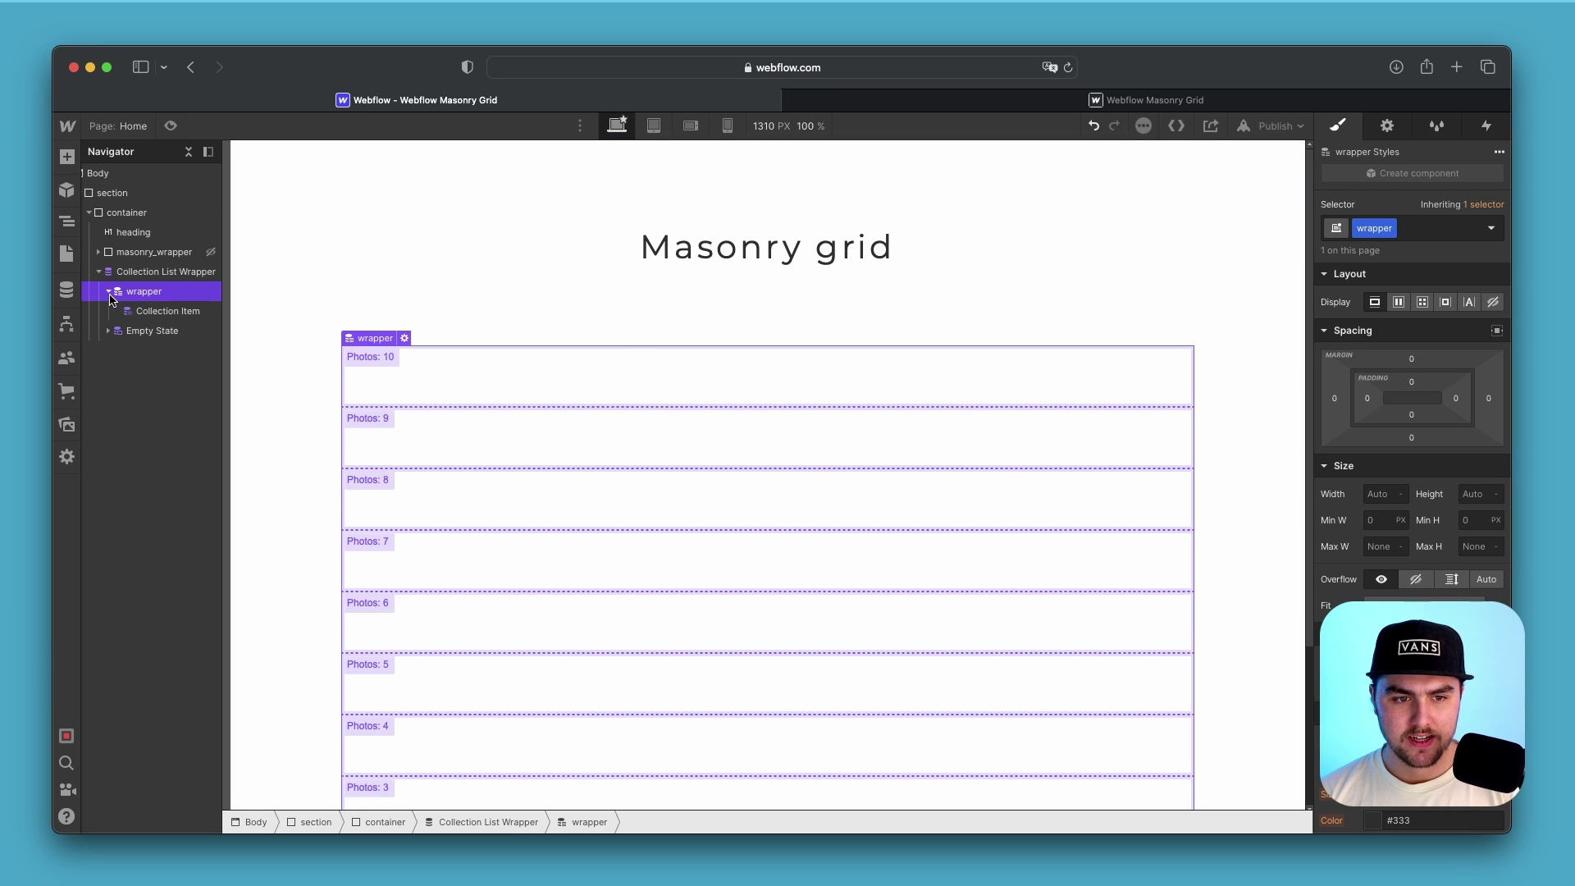
pyautogui.click(150, 314)
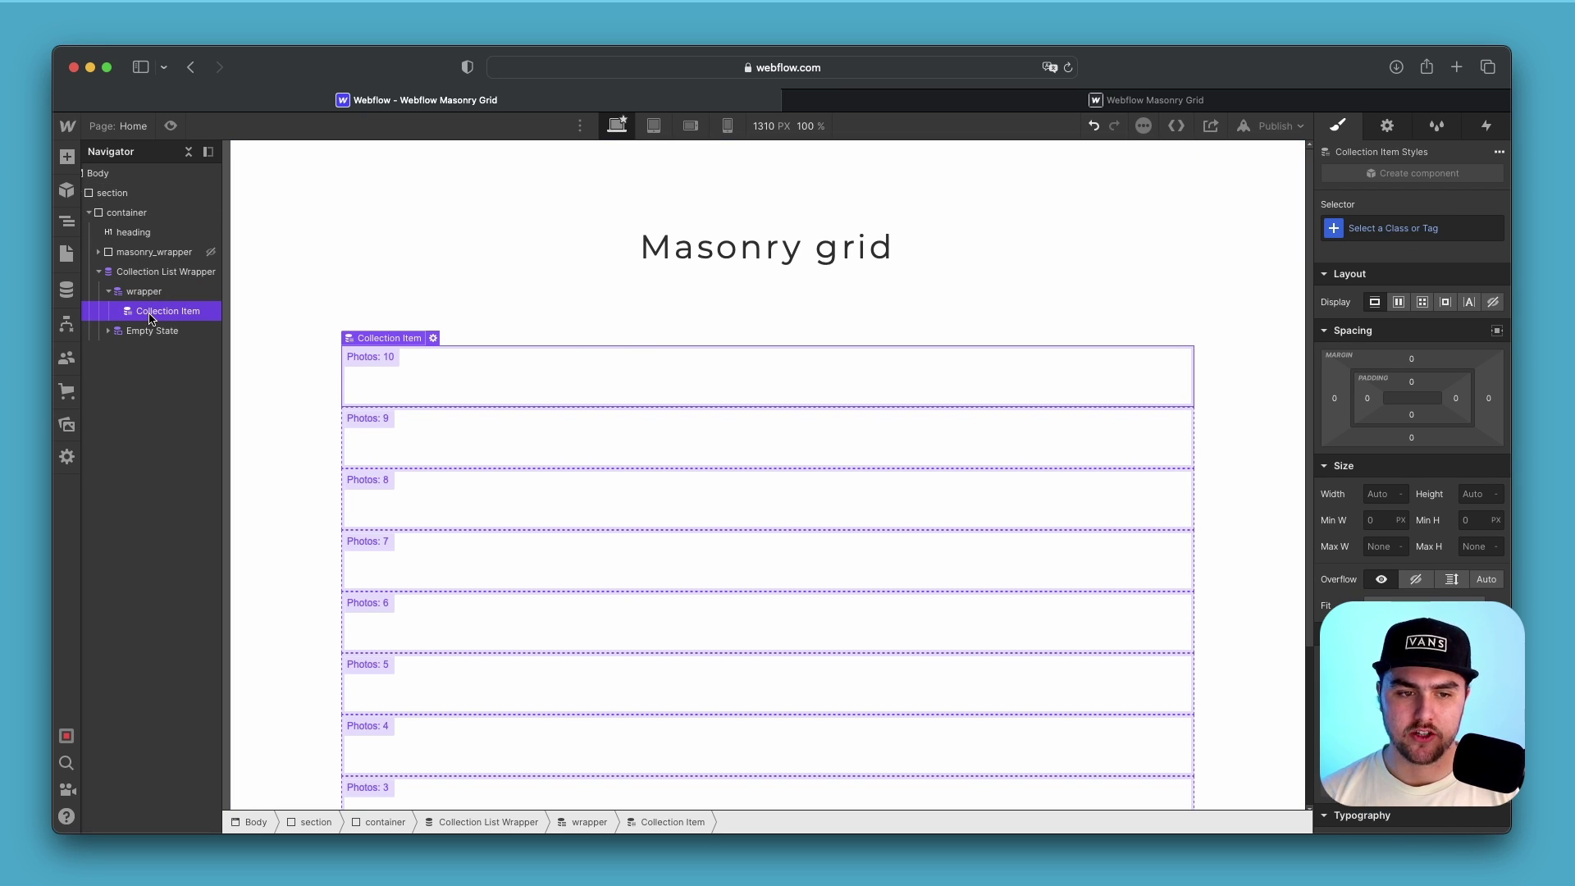
# Step: Add an Image to the Collection Item bound to the Photos 'Photo' field
pyautogui.click(68, 156)
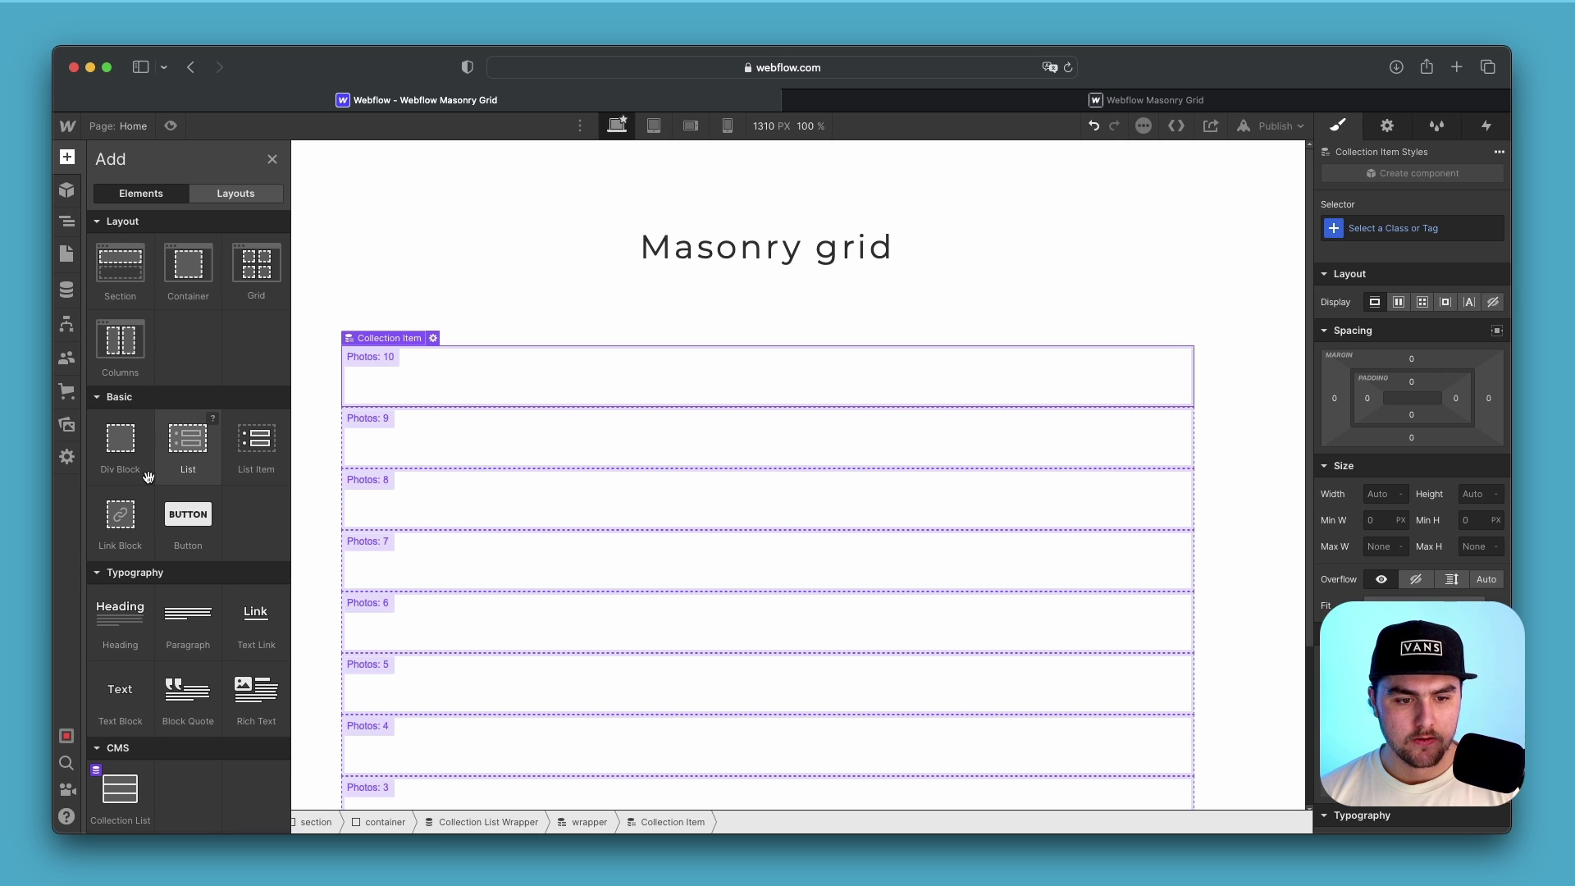
pyautogui.scroll(-5, 148, 477)
pyautogui.moveTo(119, 567); pyautogui.dragTo(438, 367)
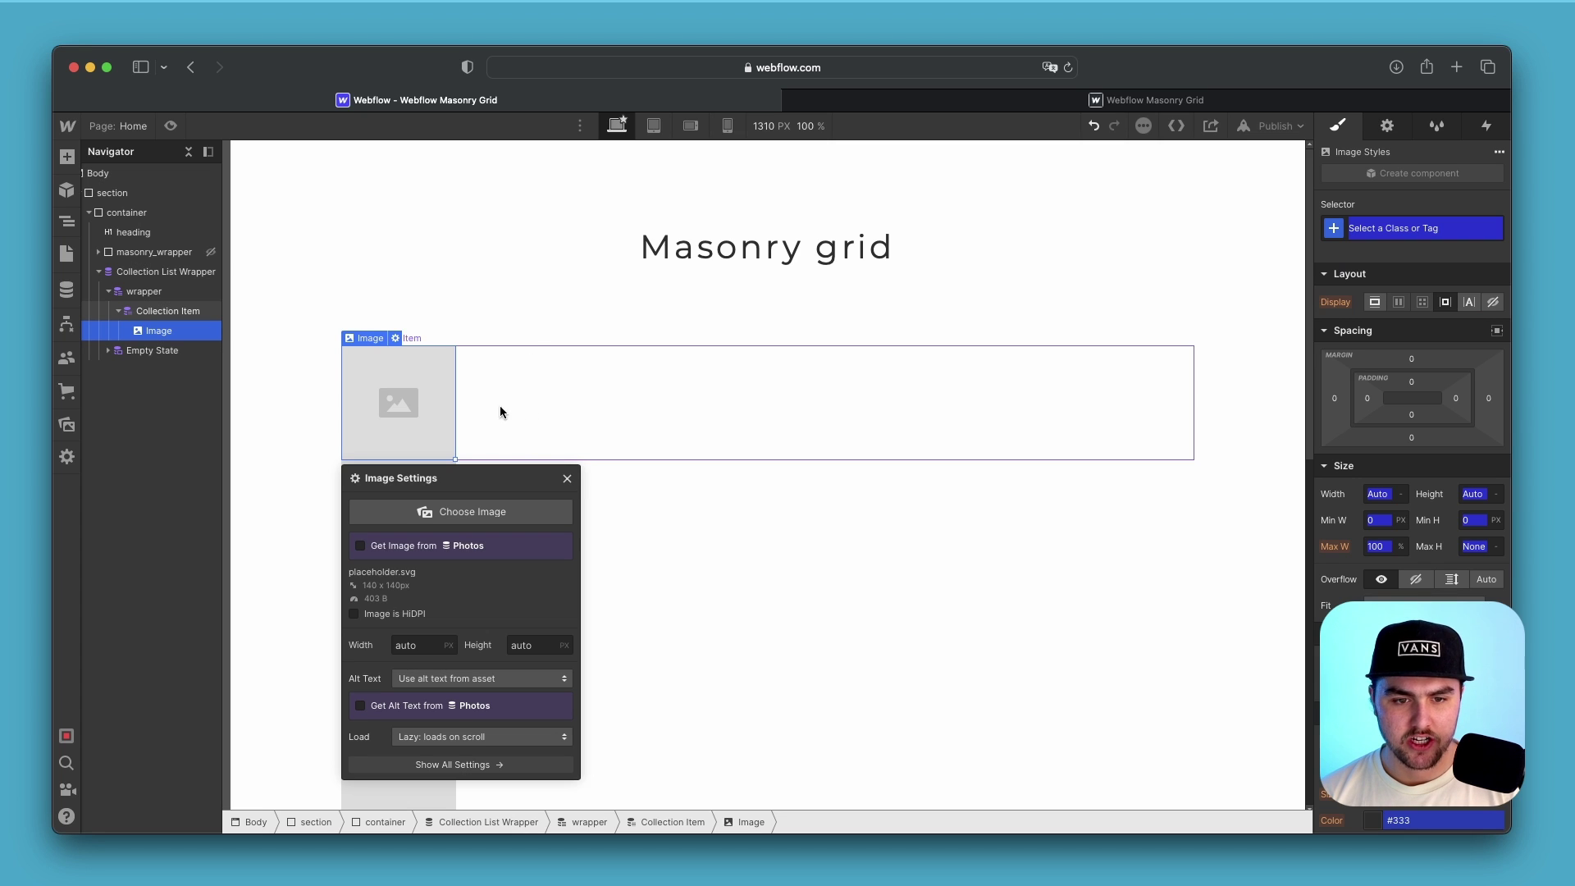
pyautogui.click(362, 546)
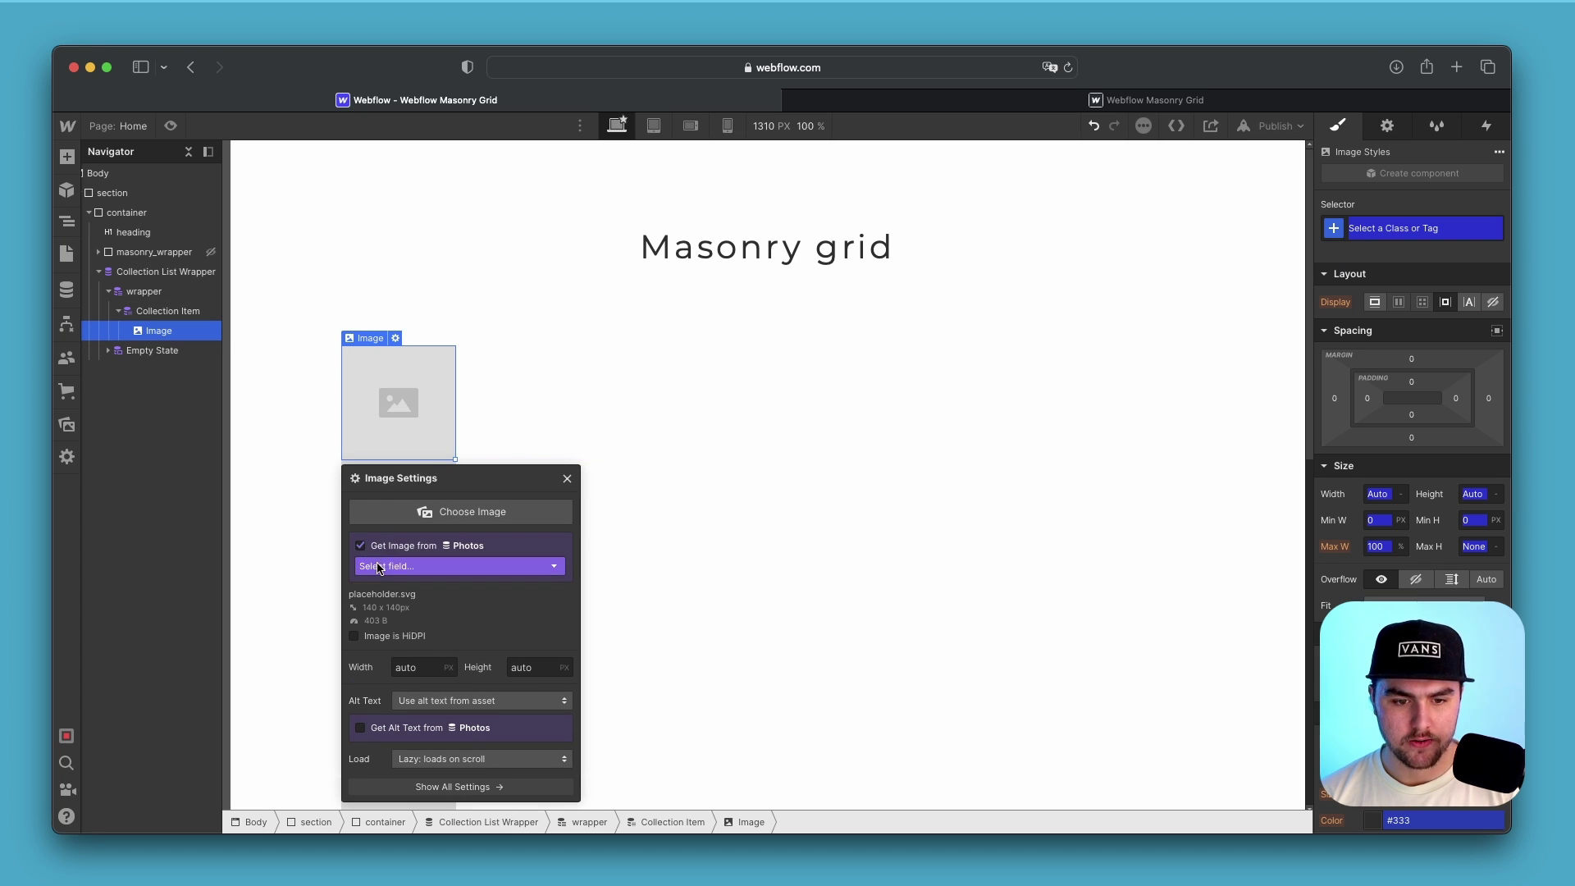
pyautogui.click(379, 568)
pyautogui.click(394, 599)
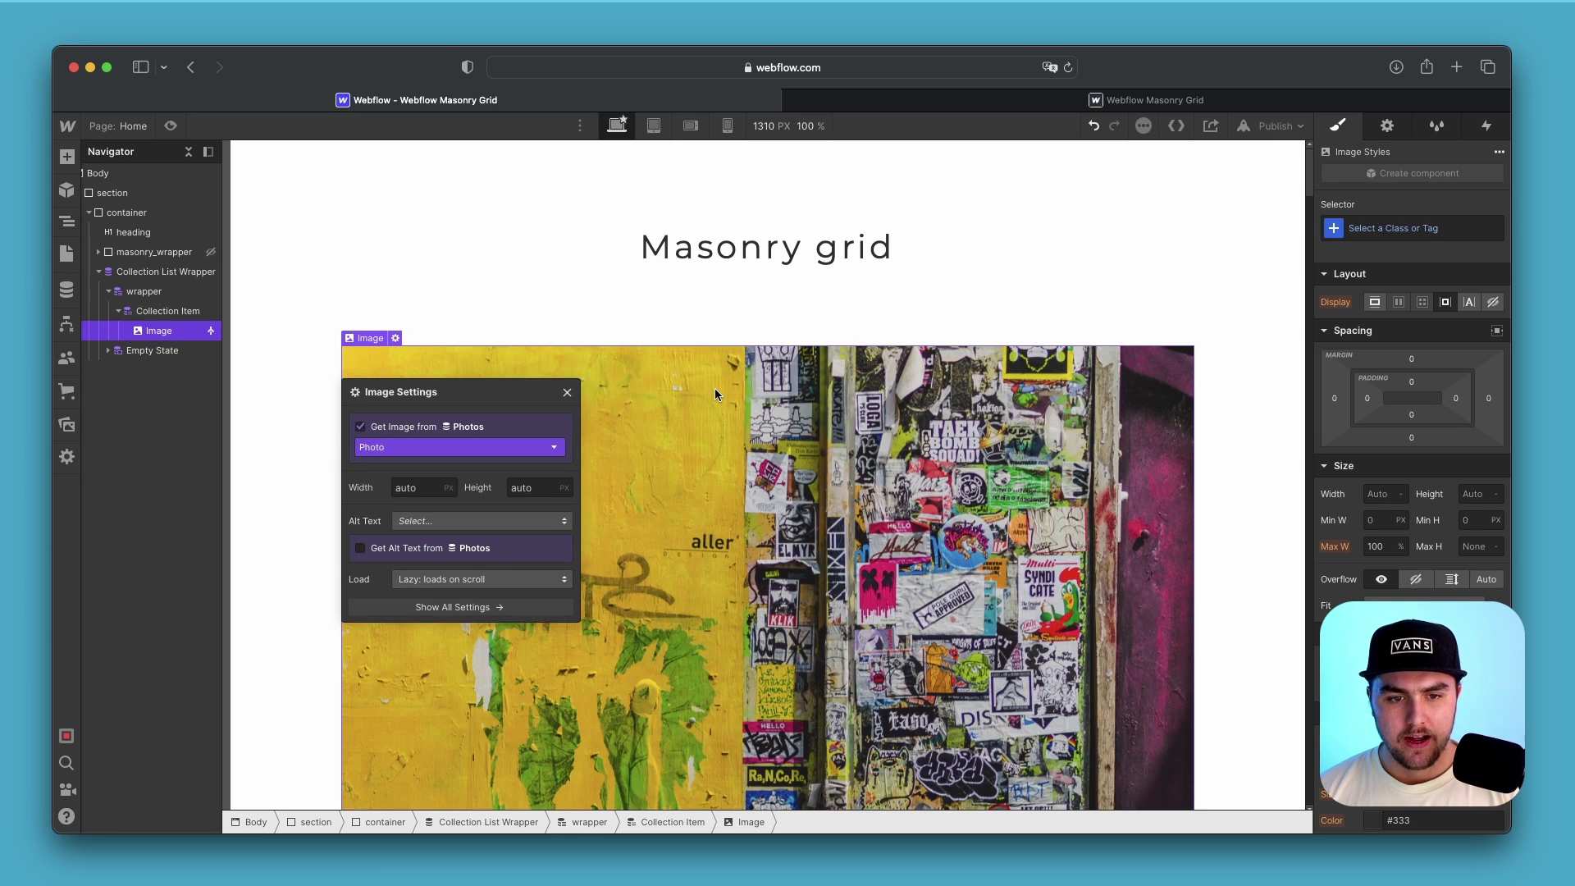
pyautogui.click(567, 393)
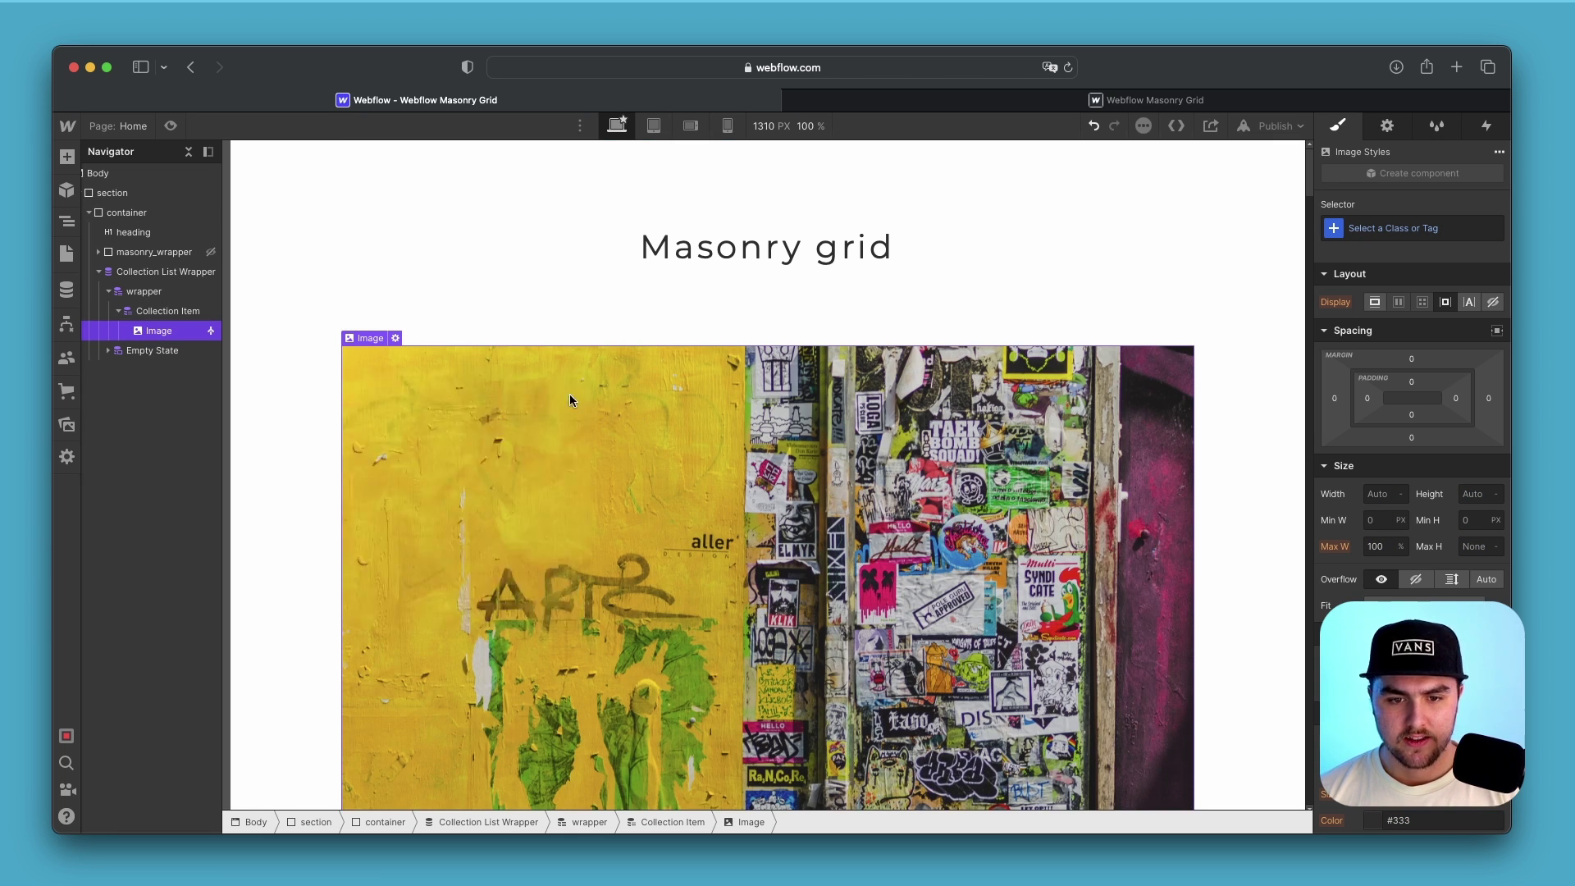
# Step: Give the image the class collection-item_photo with 100% width
pyautogui.click(1467, 234)
pyautogui.write('colec')
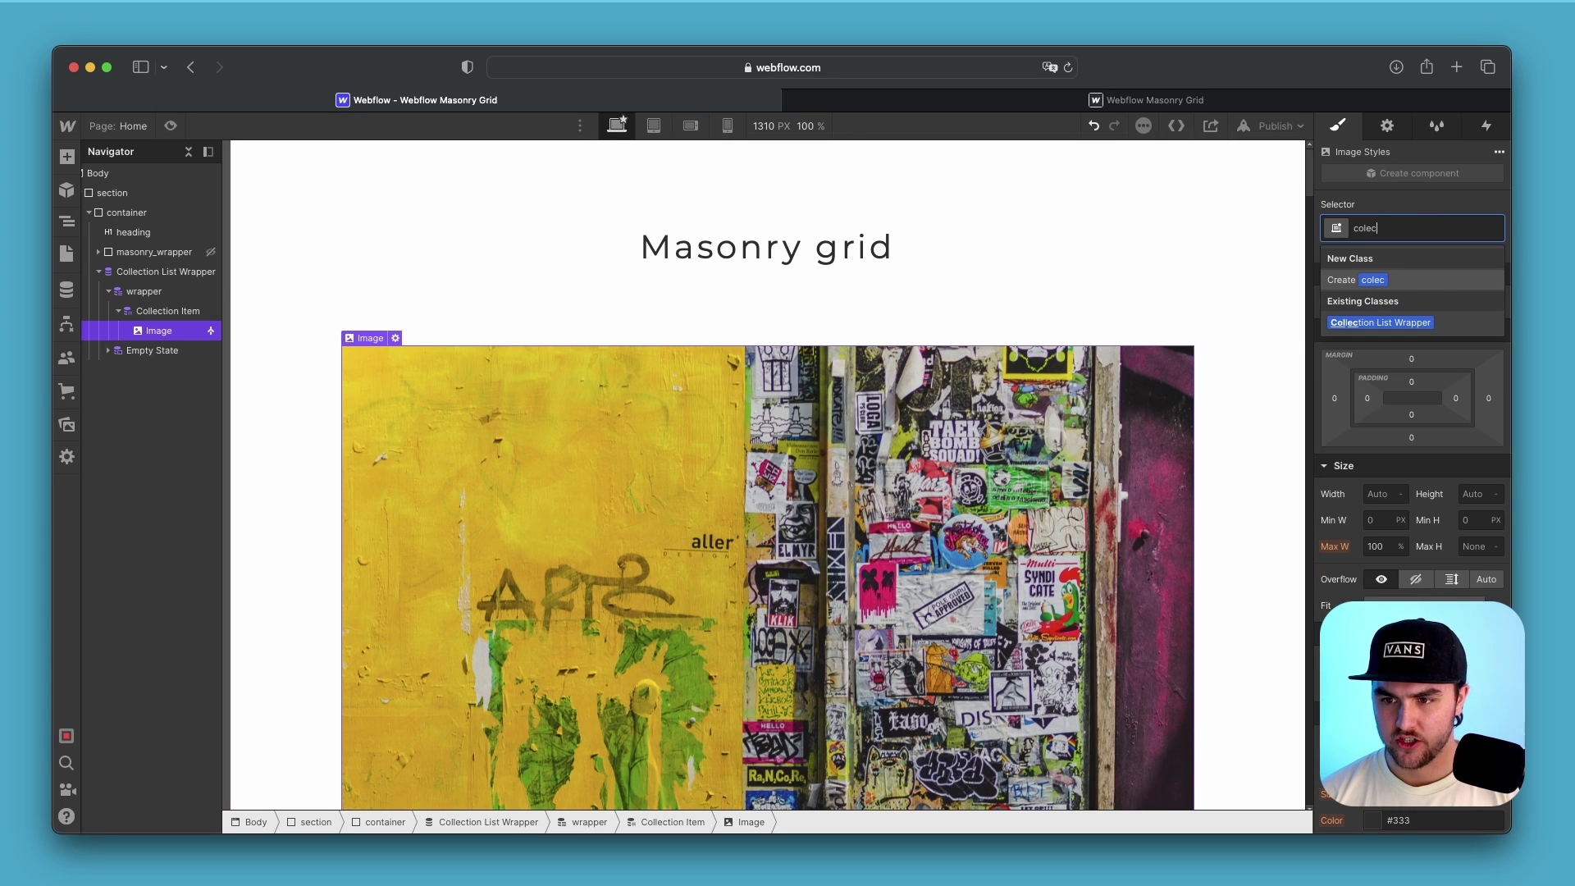
pyautogui.press('BackSpace')
pyautogui.press('BackSpace')
pyautogui.write('lection-item_photo')
pyautogui.press('Return')
pyautogui.click(1374, 493)
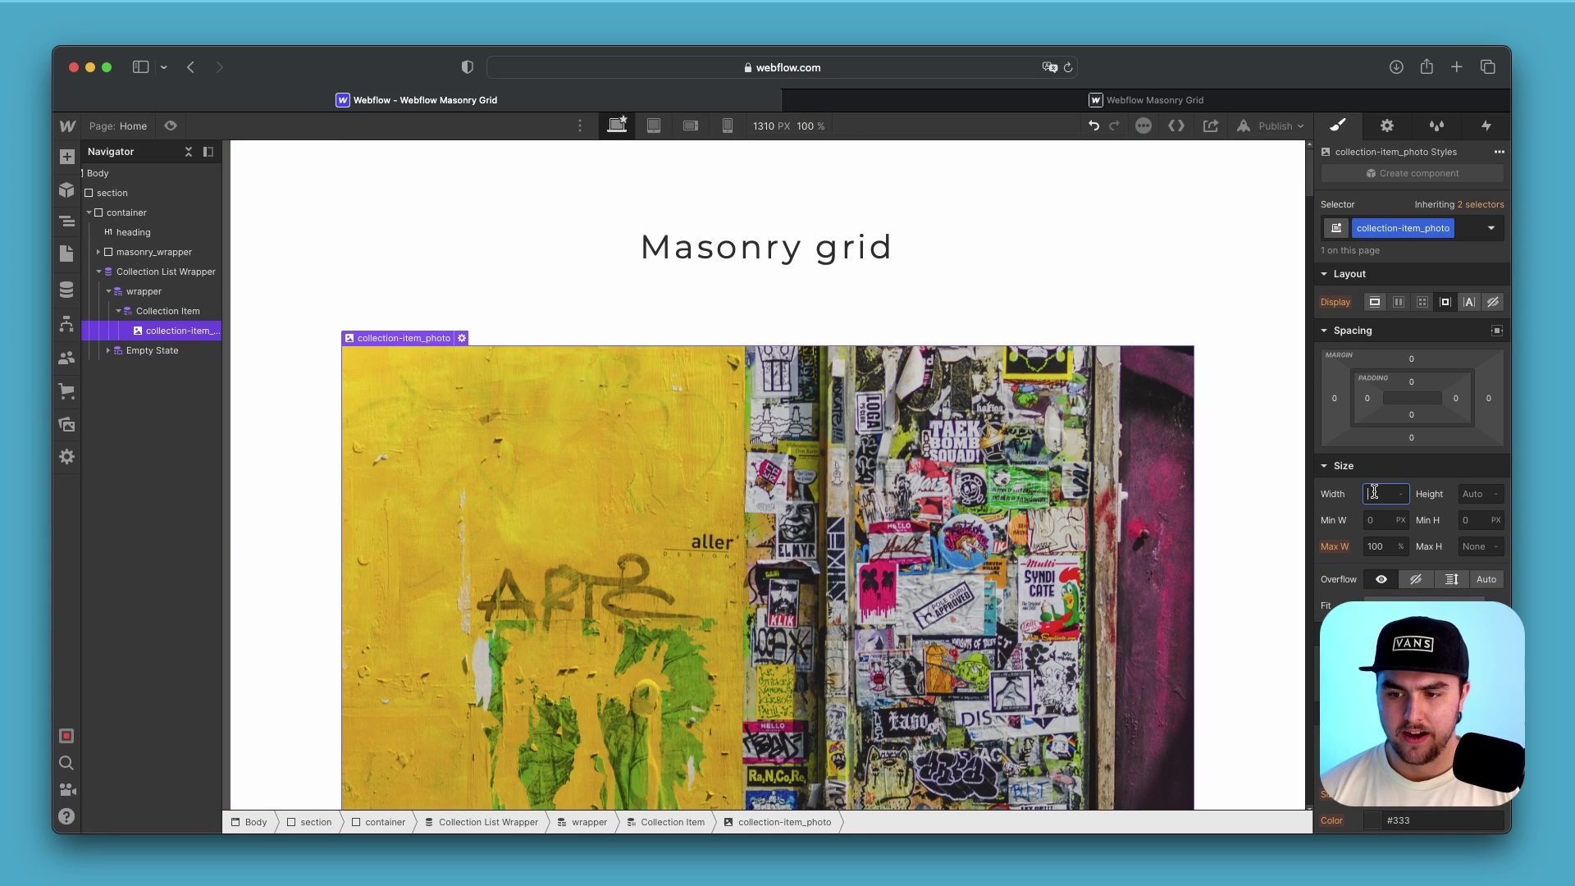
pyautogui.write('100%')
pyautogui.press('Return')
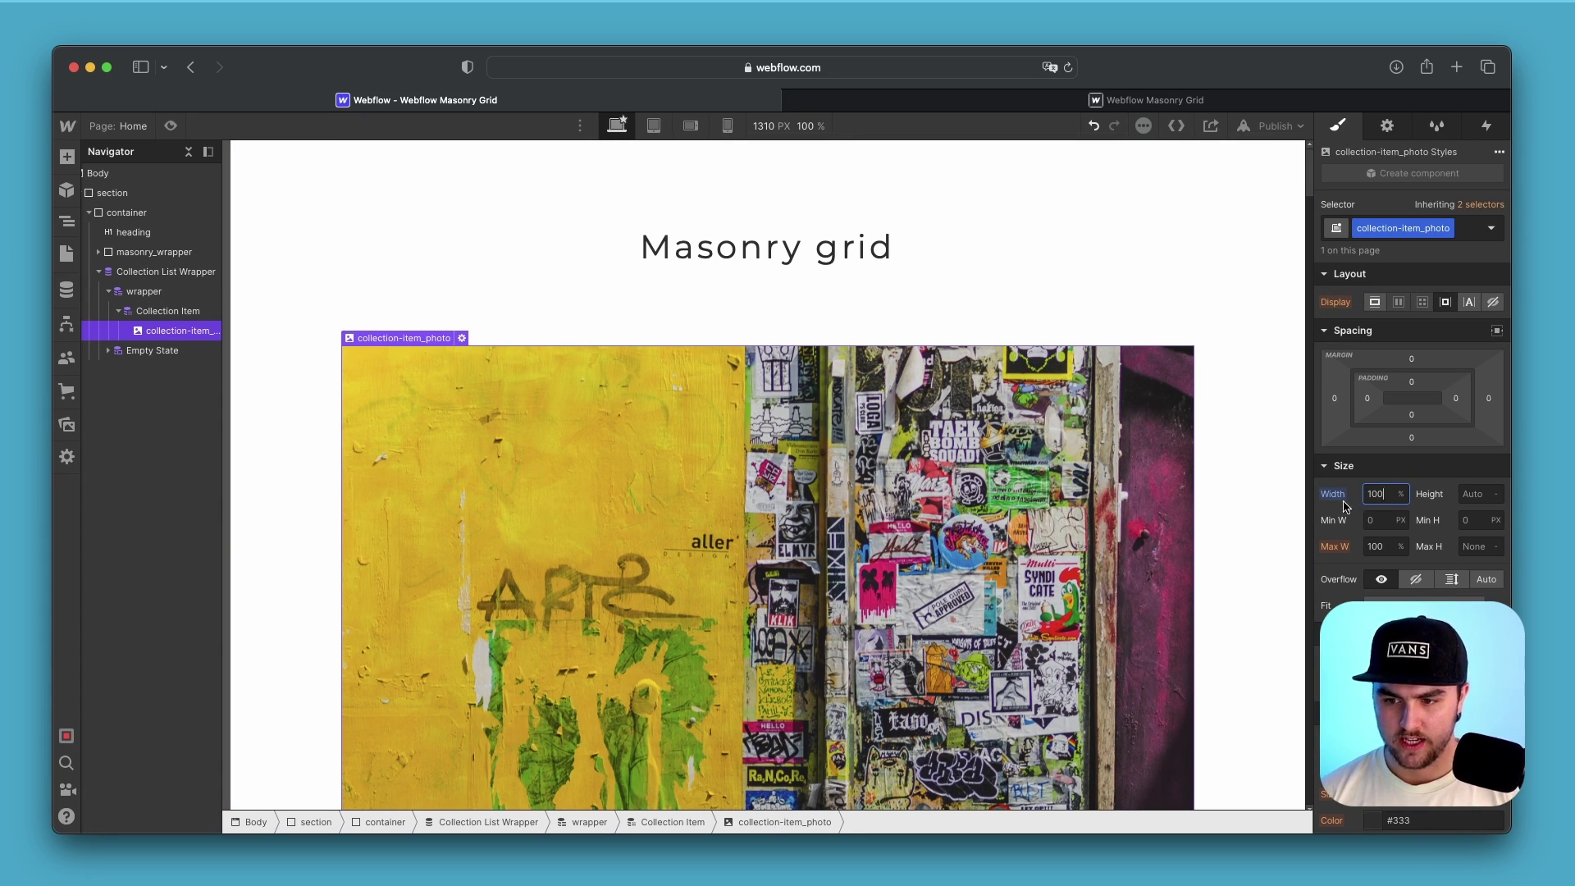
# Step: Set the wrapper list to 3 columns with a 2rem column gap
pyautogui.click(168, 297)
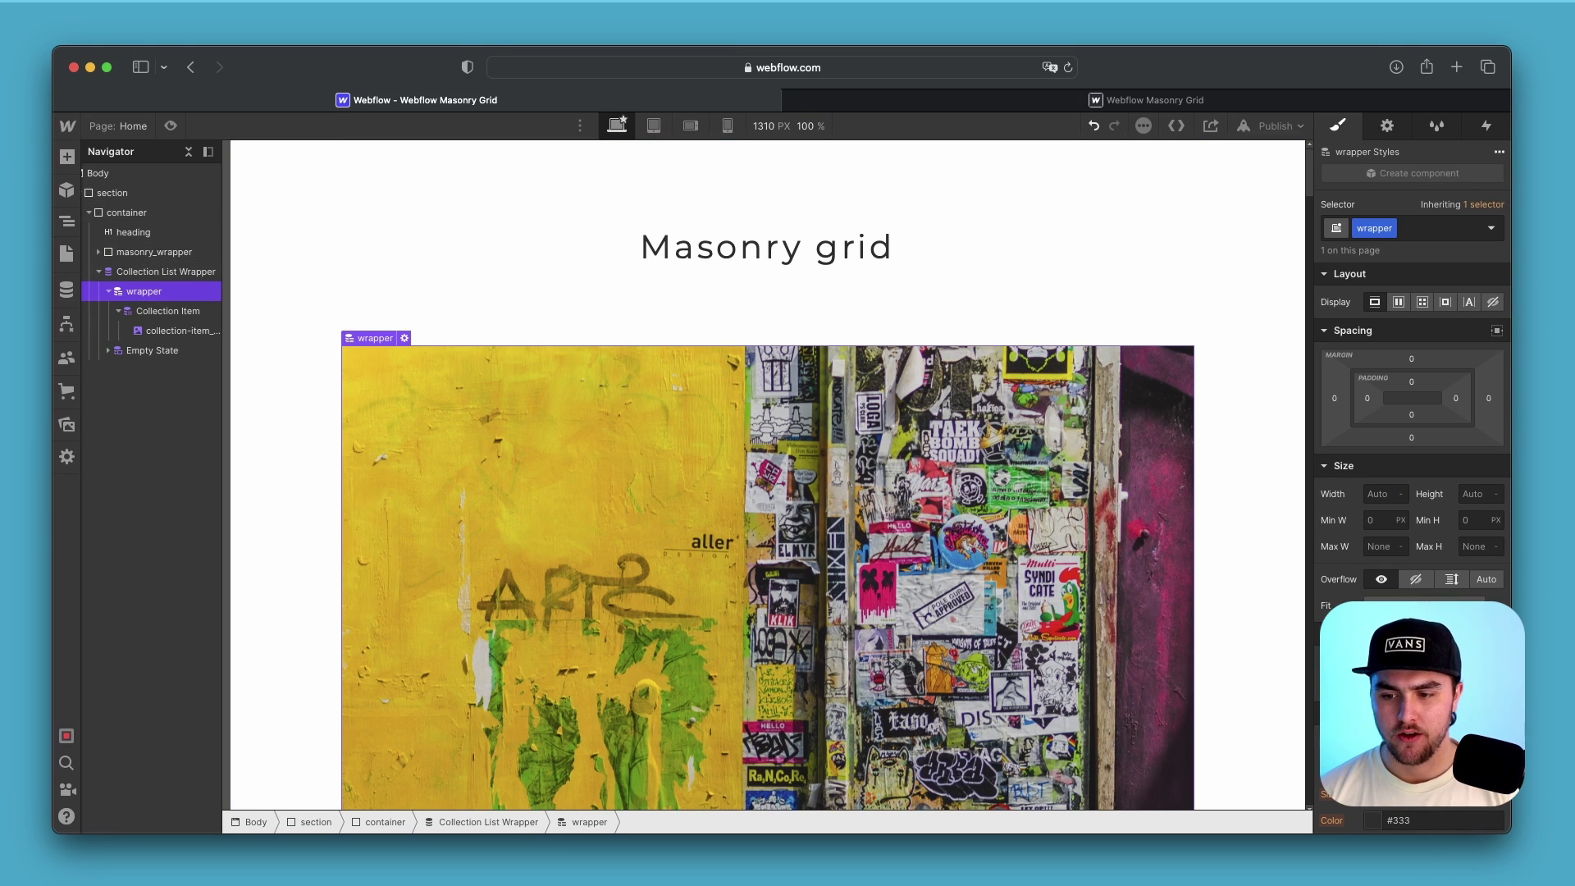
pyautogui.scroll(-5, 1343, 577)
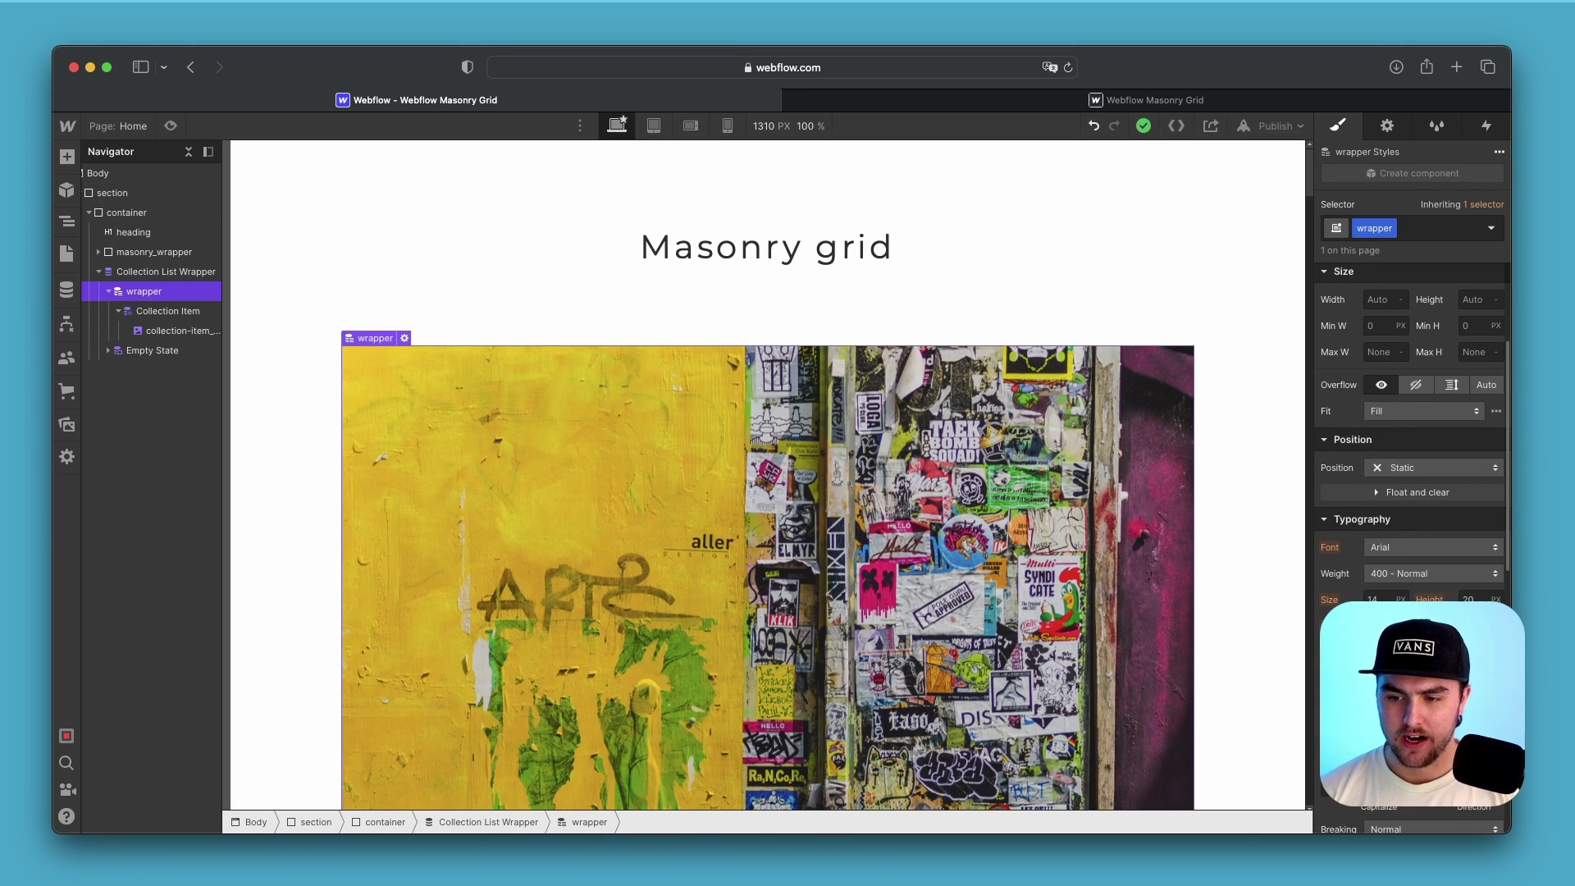
pyautogui.scroll(-3, 1409, 530)
pyautogui.click(1412, 542)
pyautogui.click(1457, 565)
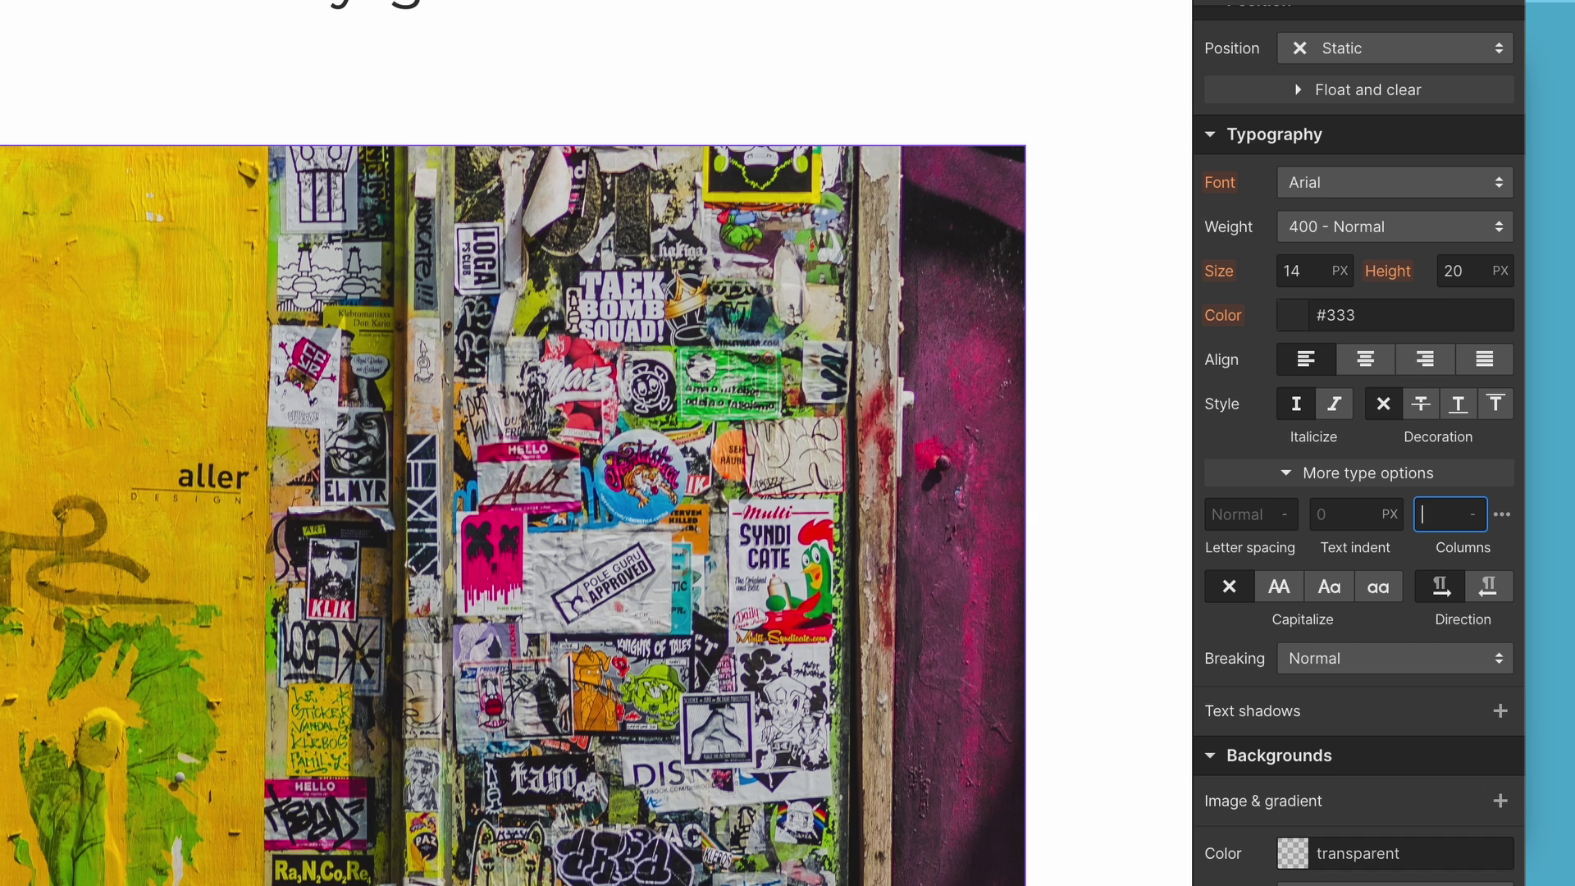
pyautogui.write('3')
pyautogui.press('Return')
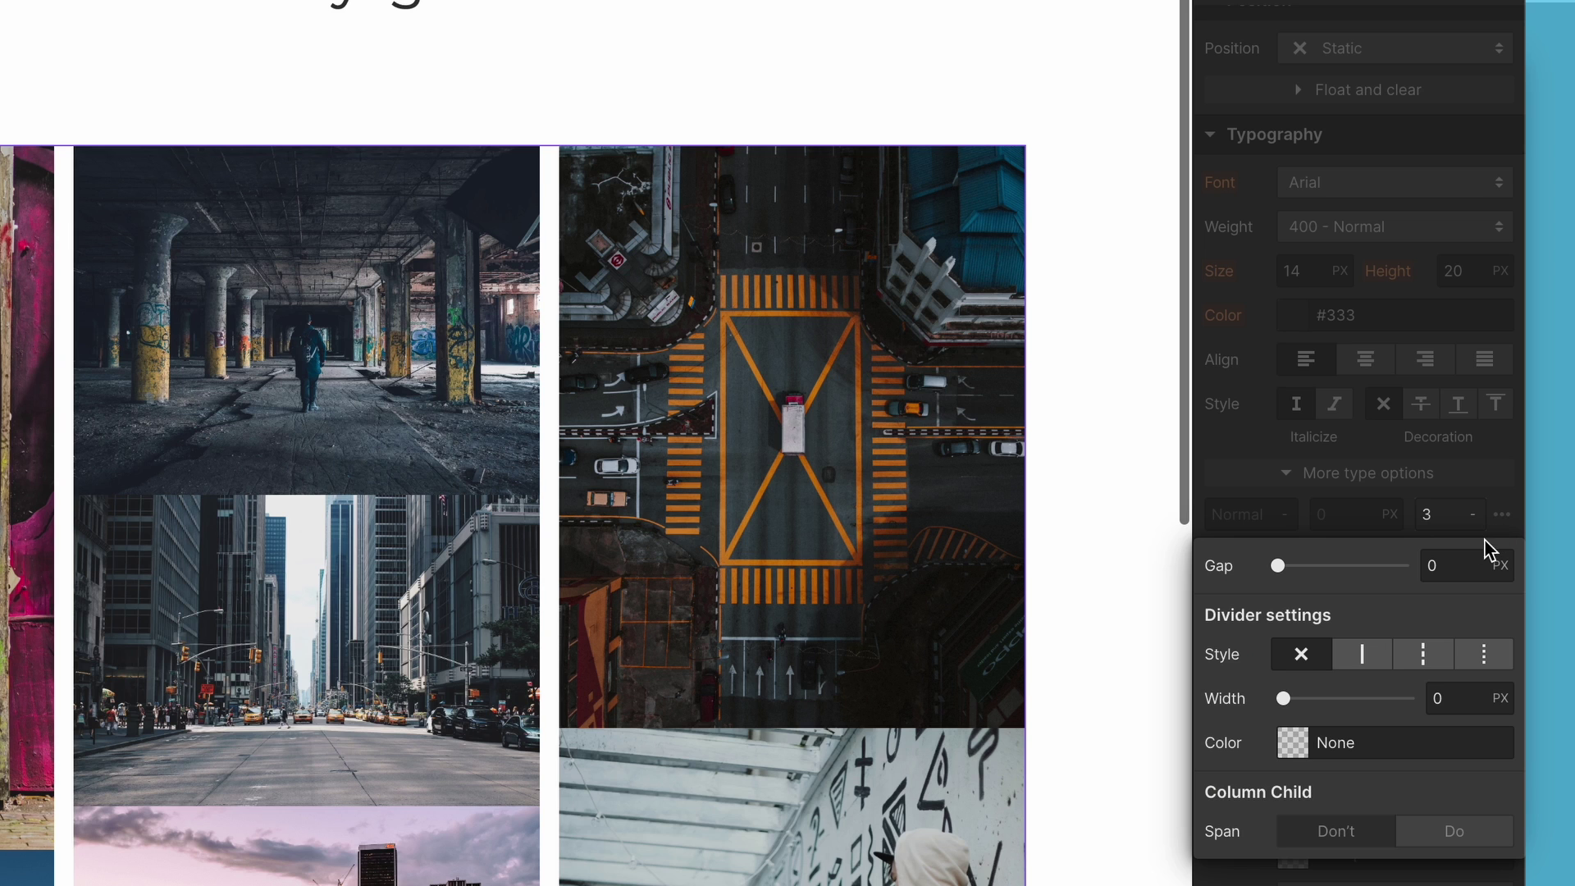
pyautogui.click(1480, 753)
pyautogui.press('Return')
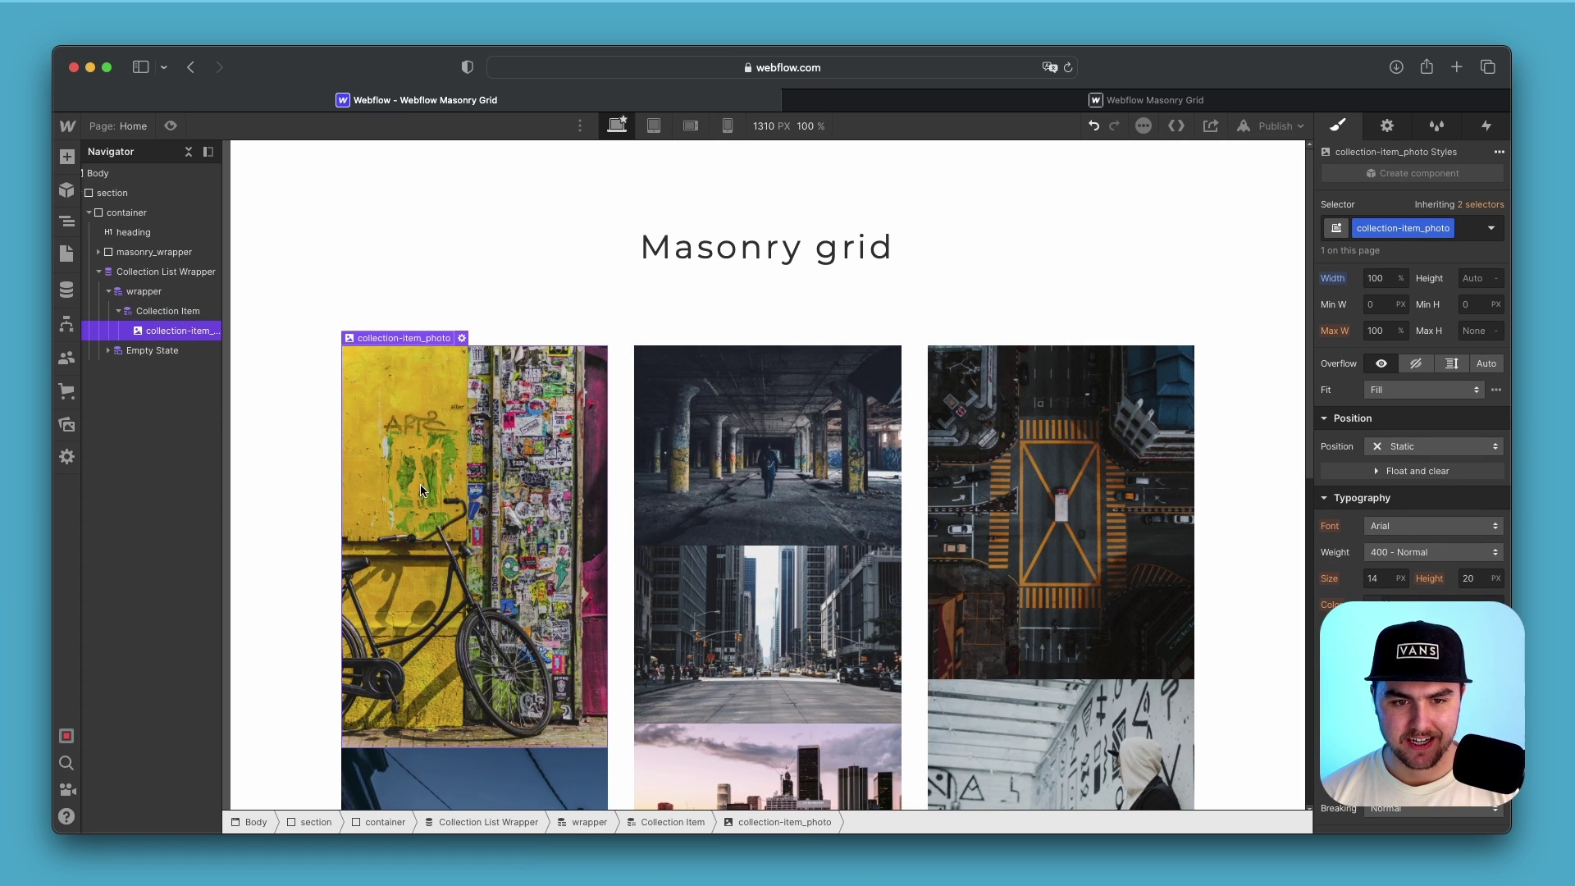
# Step: Give collection-item_photo a 2rem bottom margin
pyautogui.scroll(5, 1411, 443)
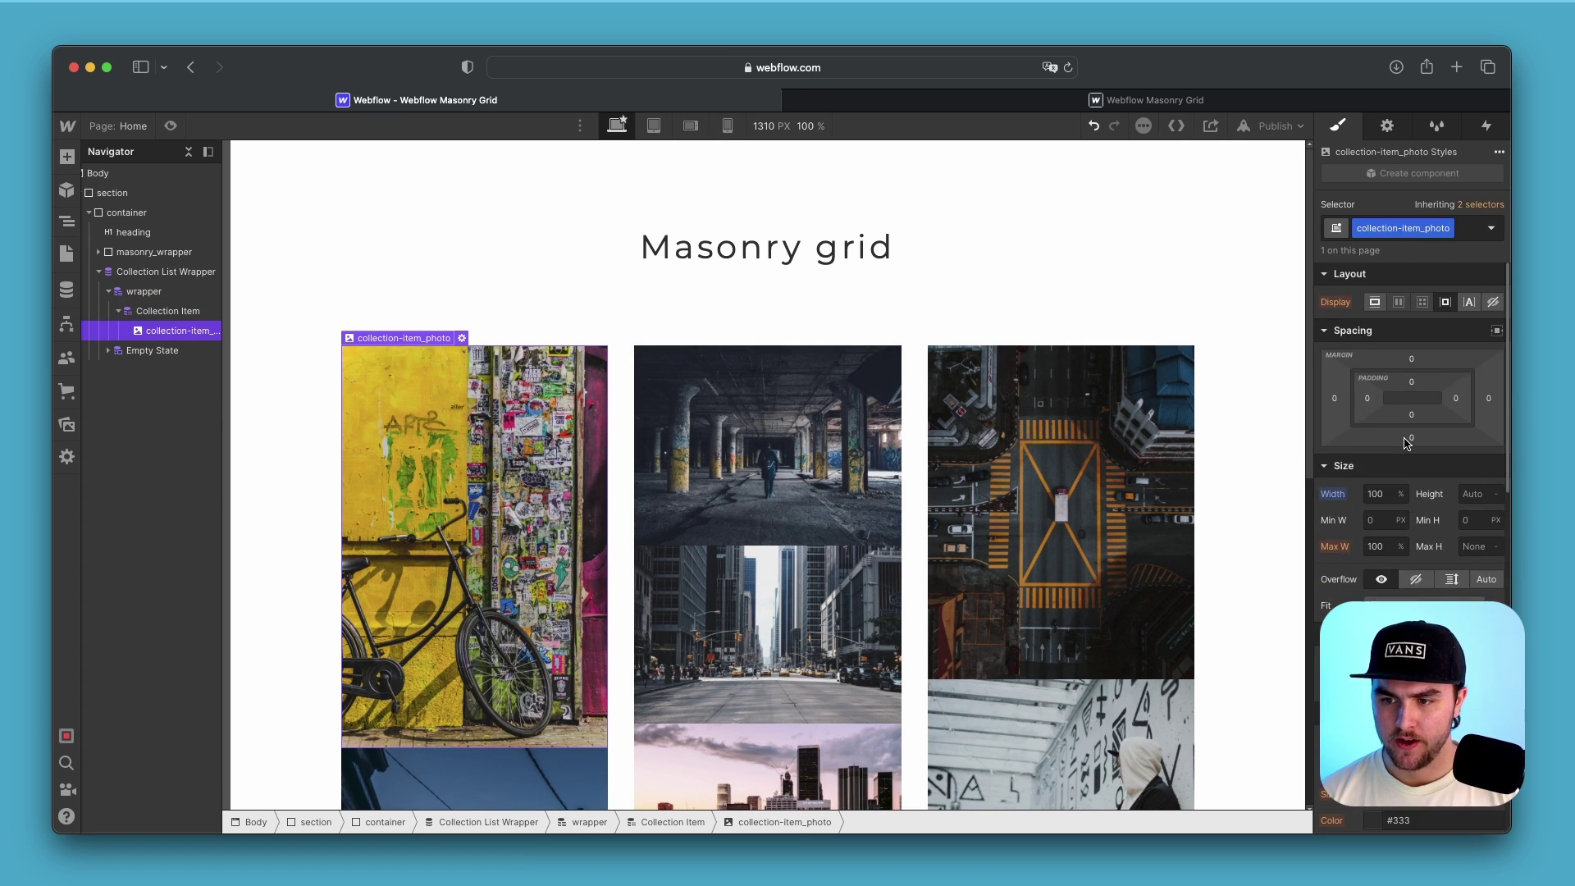
pyautogui.click(1411, 441)
pyautogui.write('2rem')
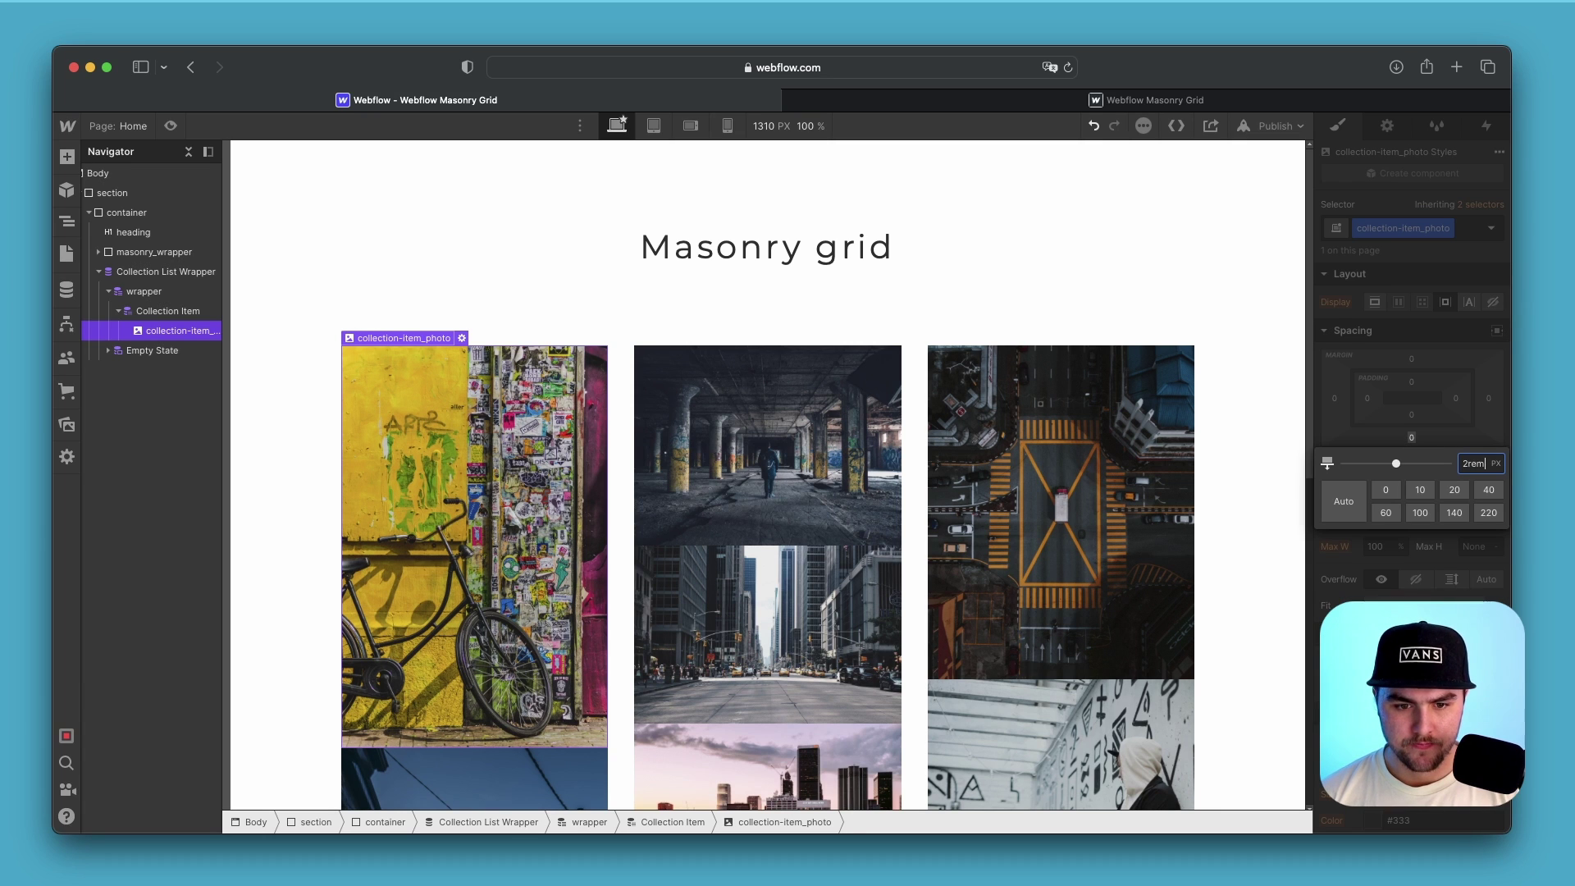
pyautogui.press('Return')
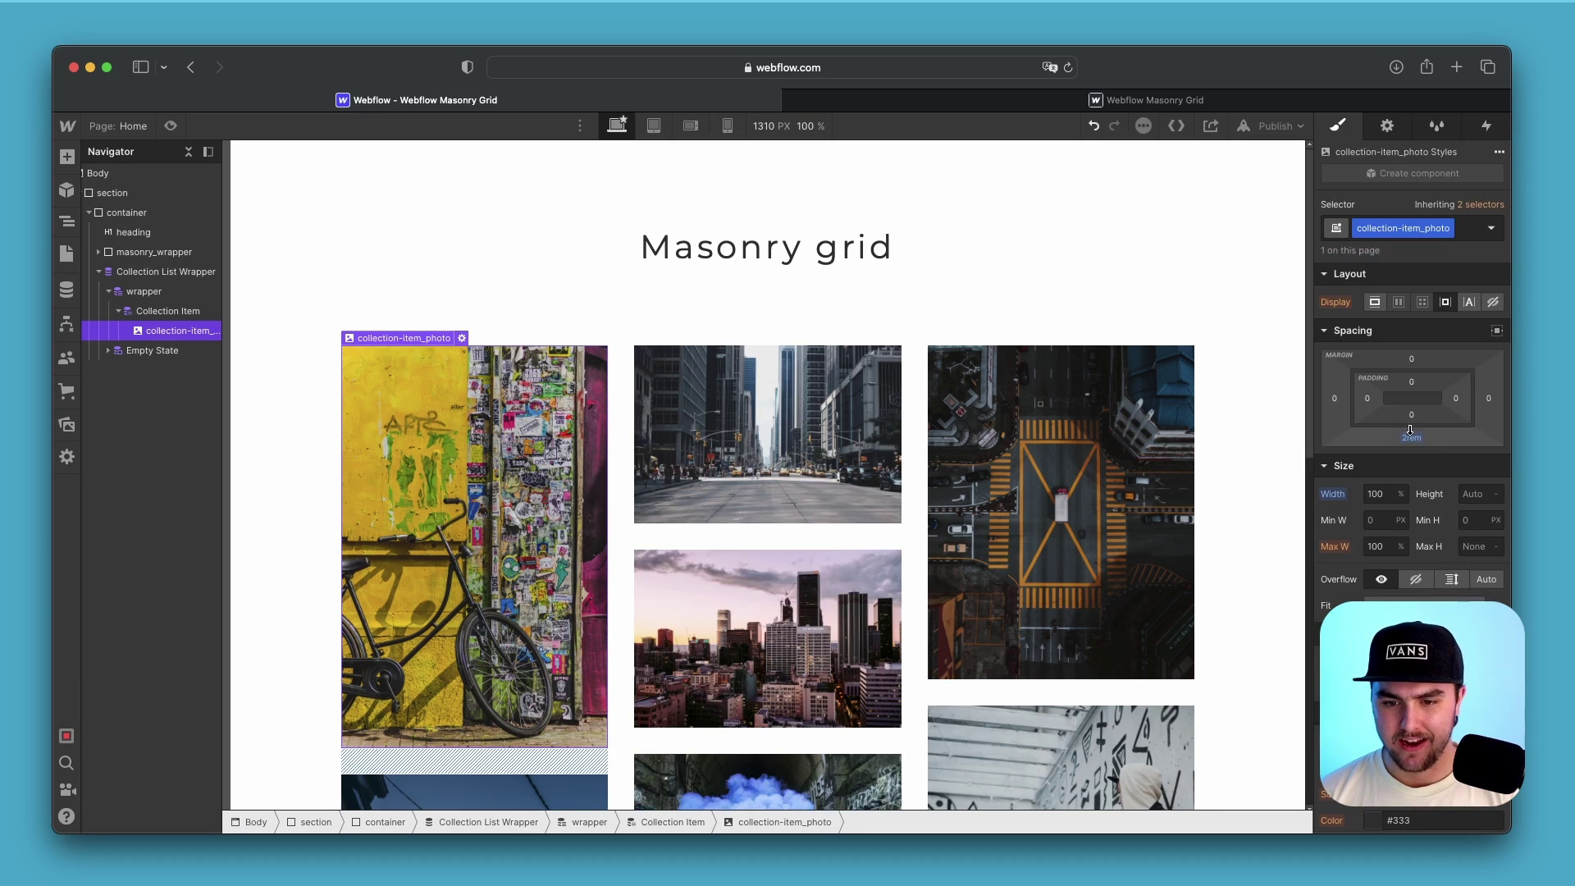
pyautogui.click(171, 125)
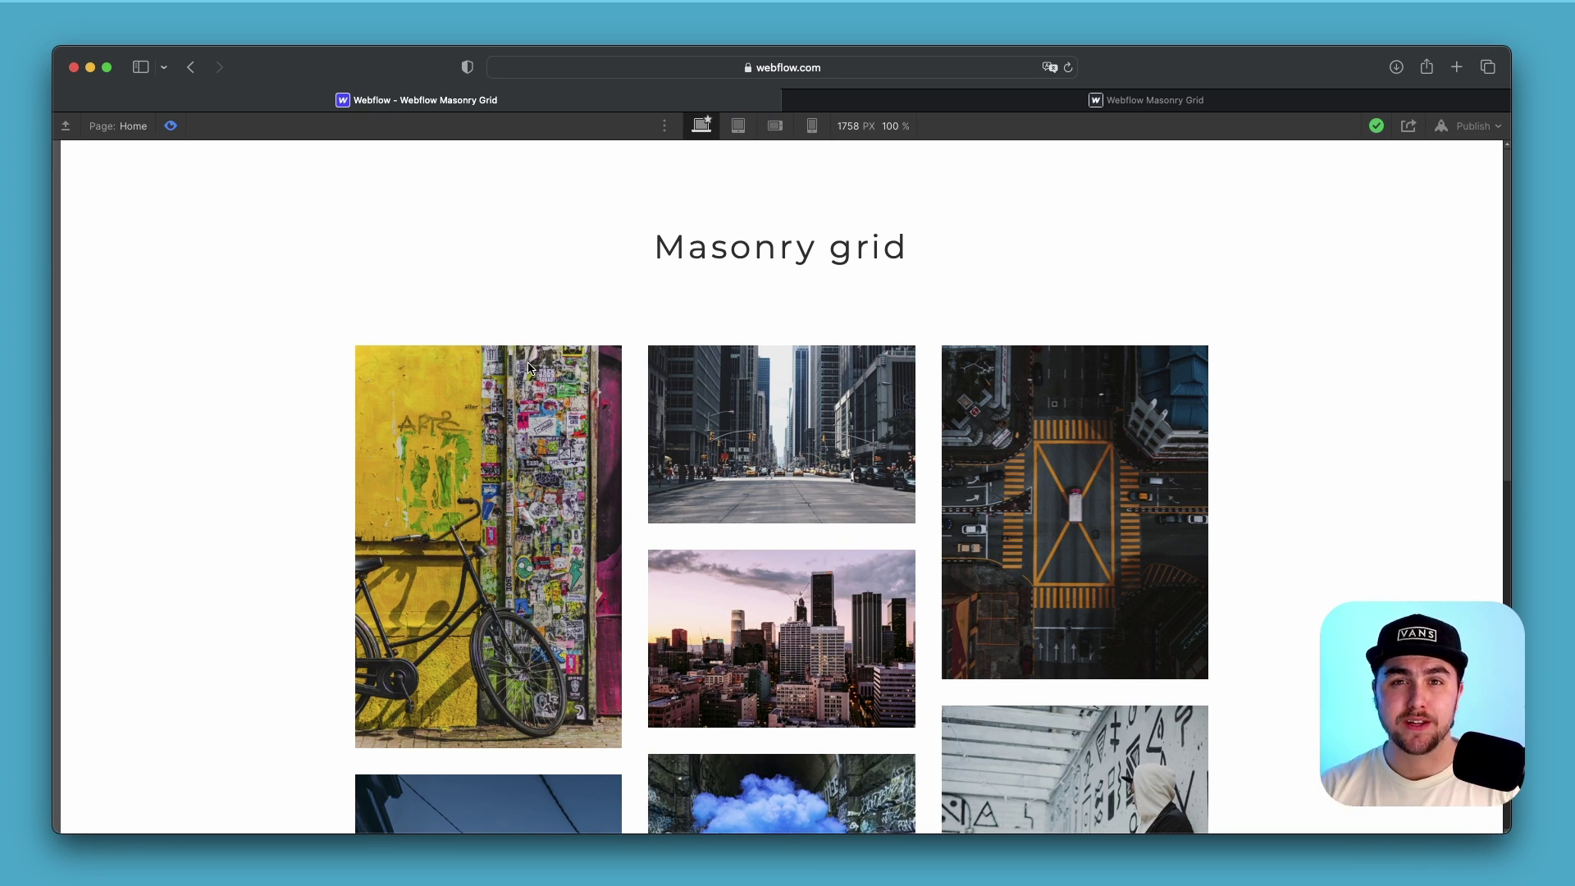
pyautogui.click(170, 125)
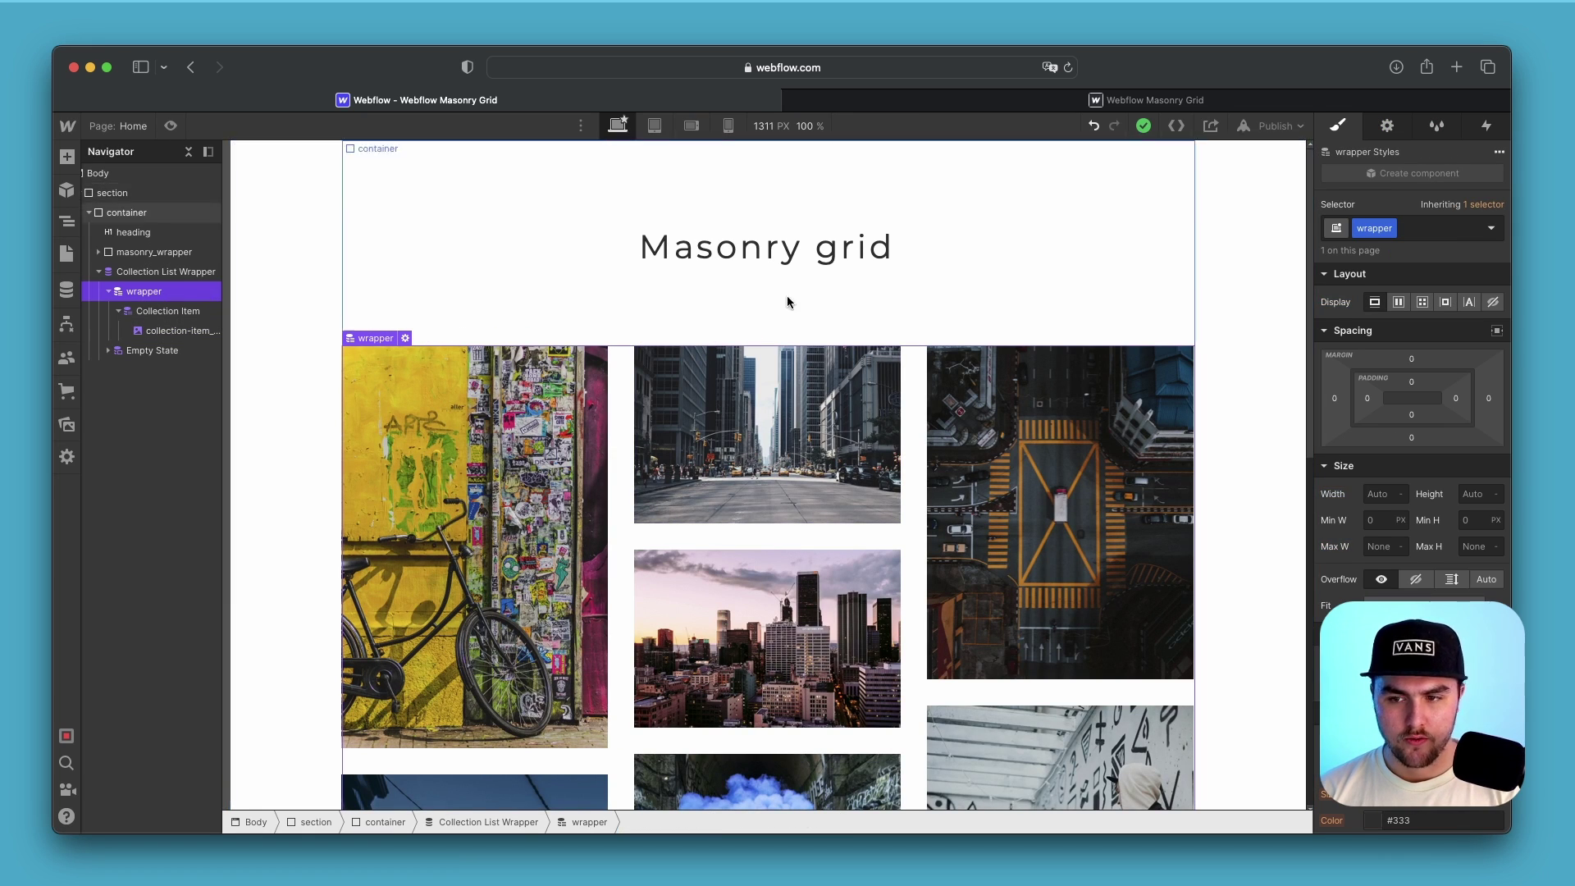
# Step: Sort the Collection List Wrapper by Created On, oldest to newest, and save
pyautogui.click(143, 278)
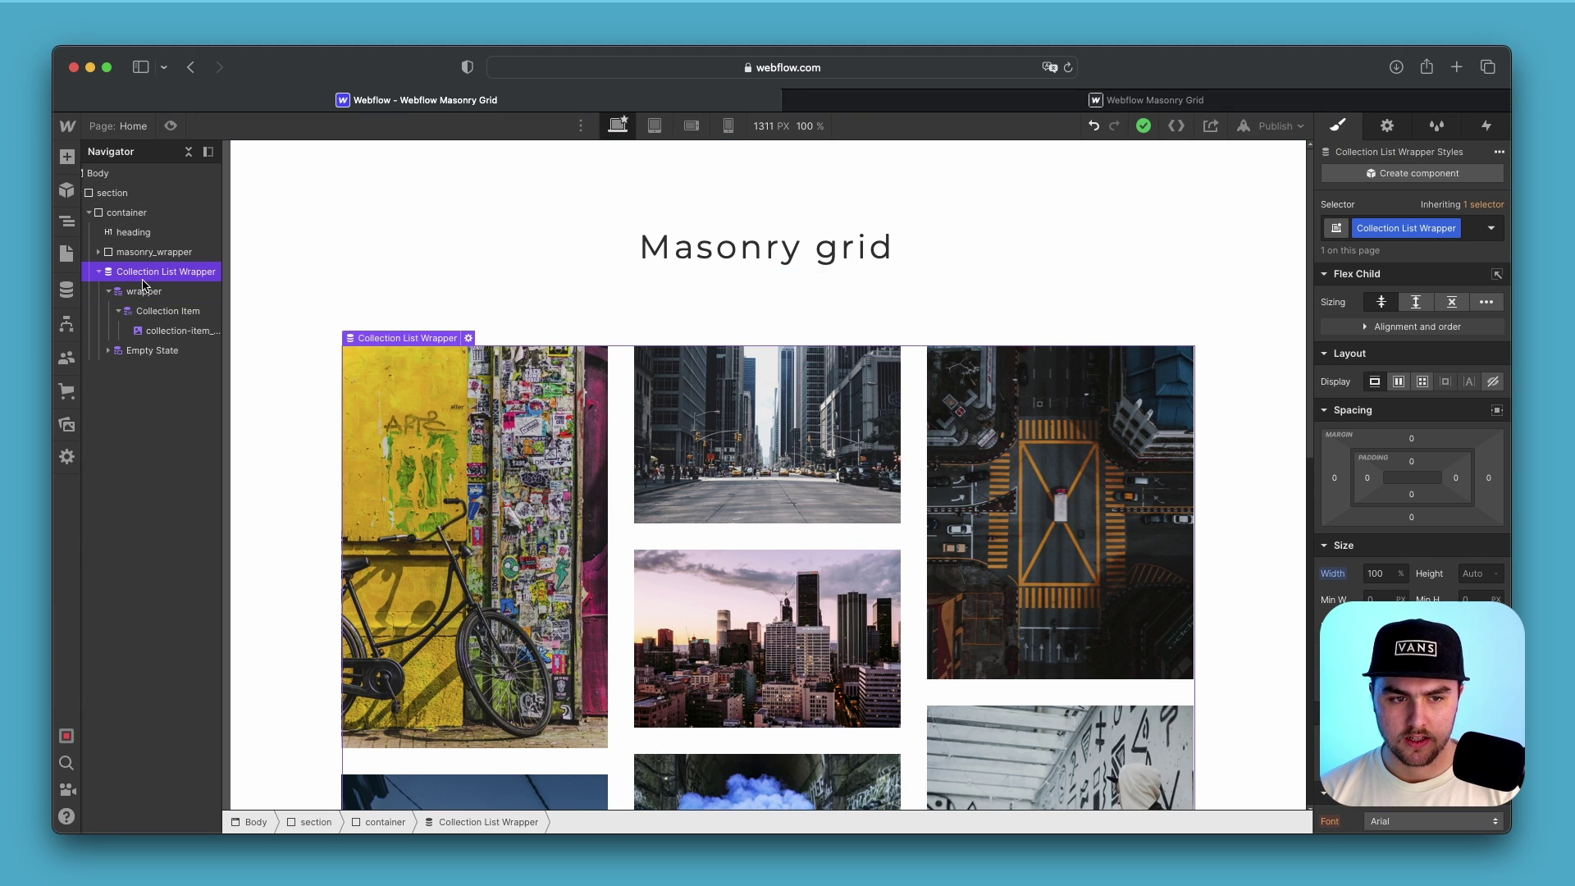
pyautogui.click(1387, 125)
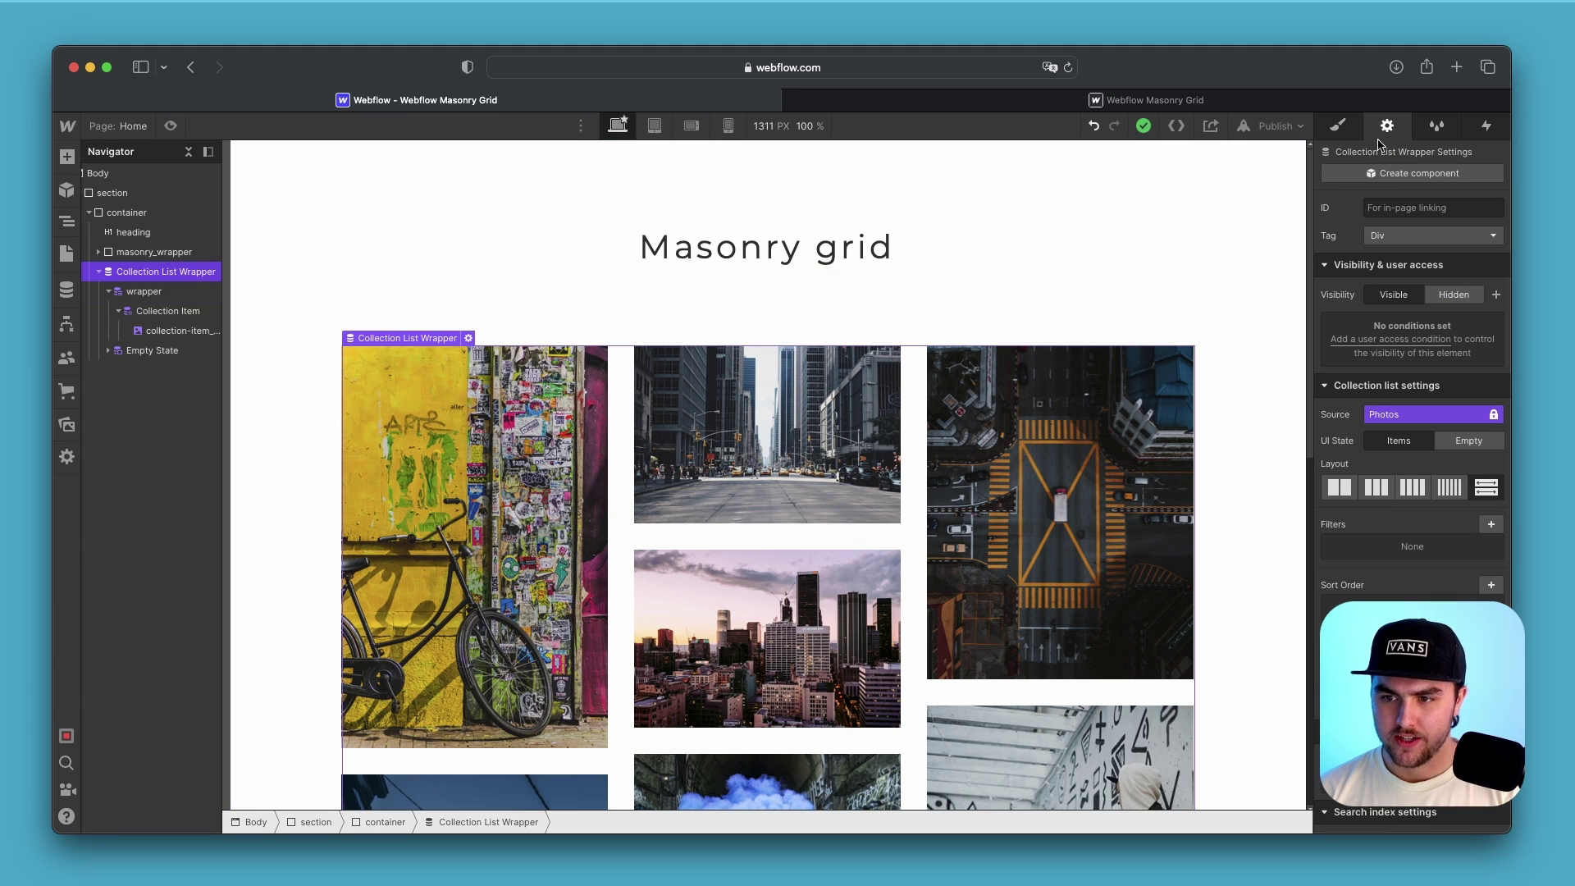
pyautogui.click(1491, 586)
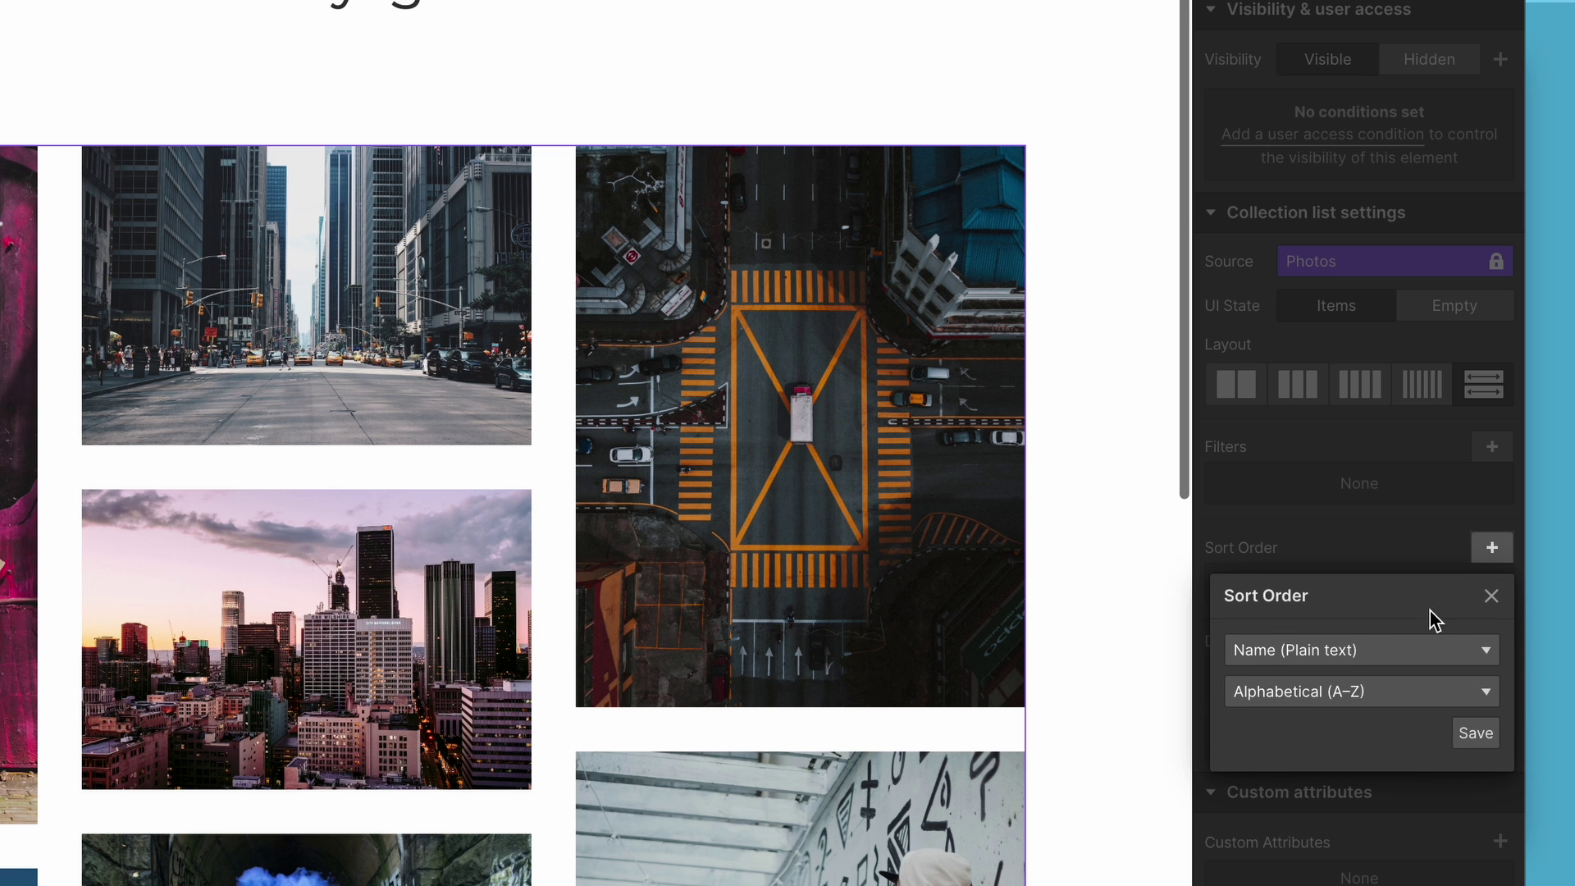
pyautogui.click(1400, 650)
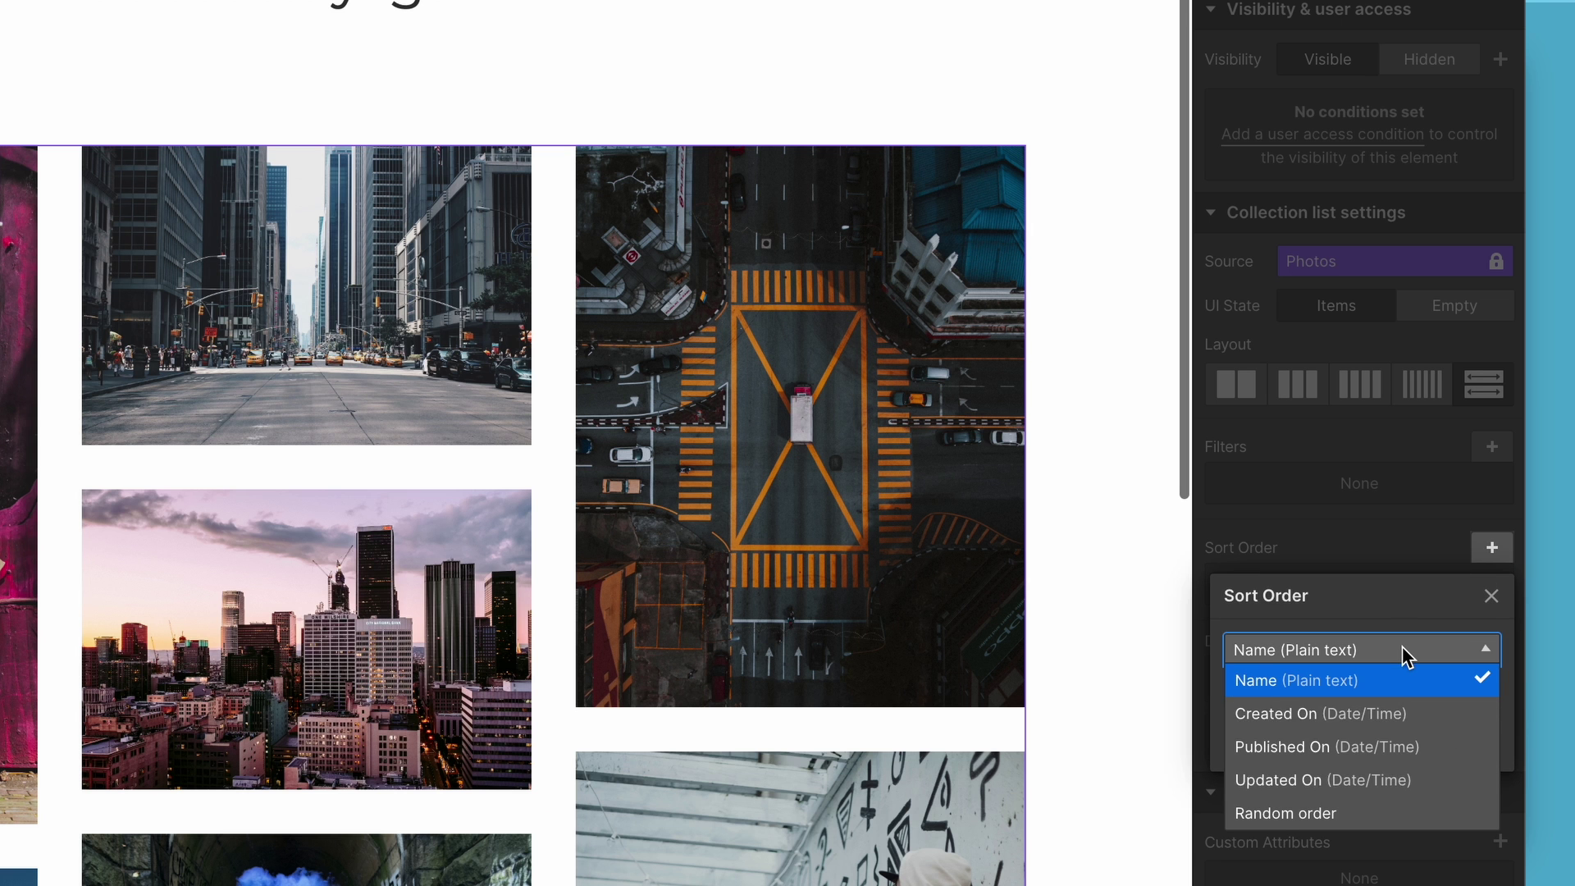
pyautogui.click(1398, 713)
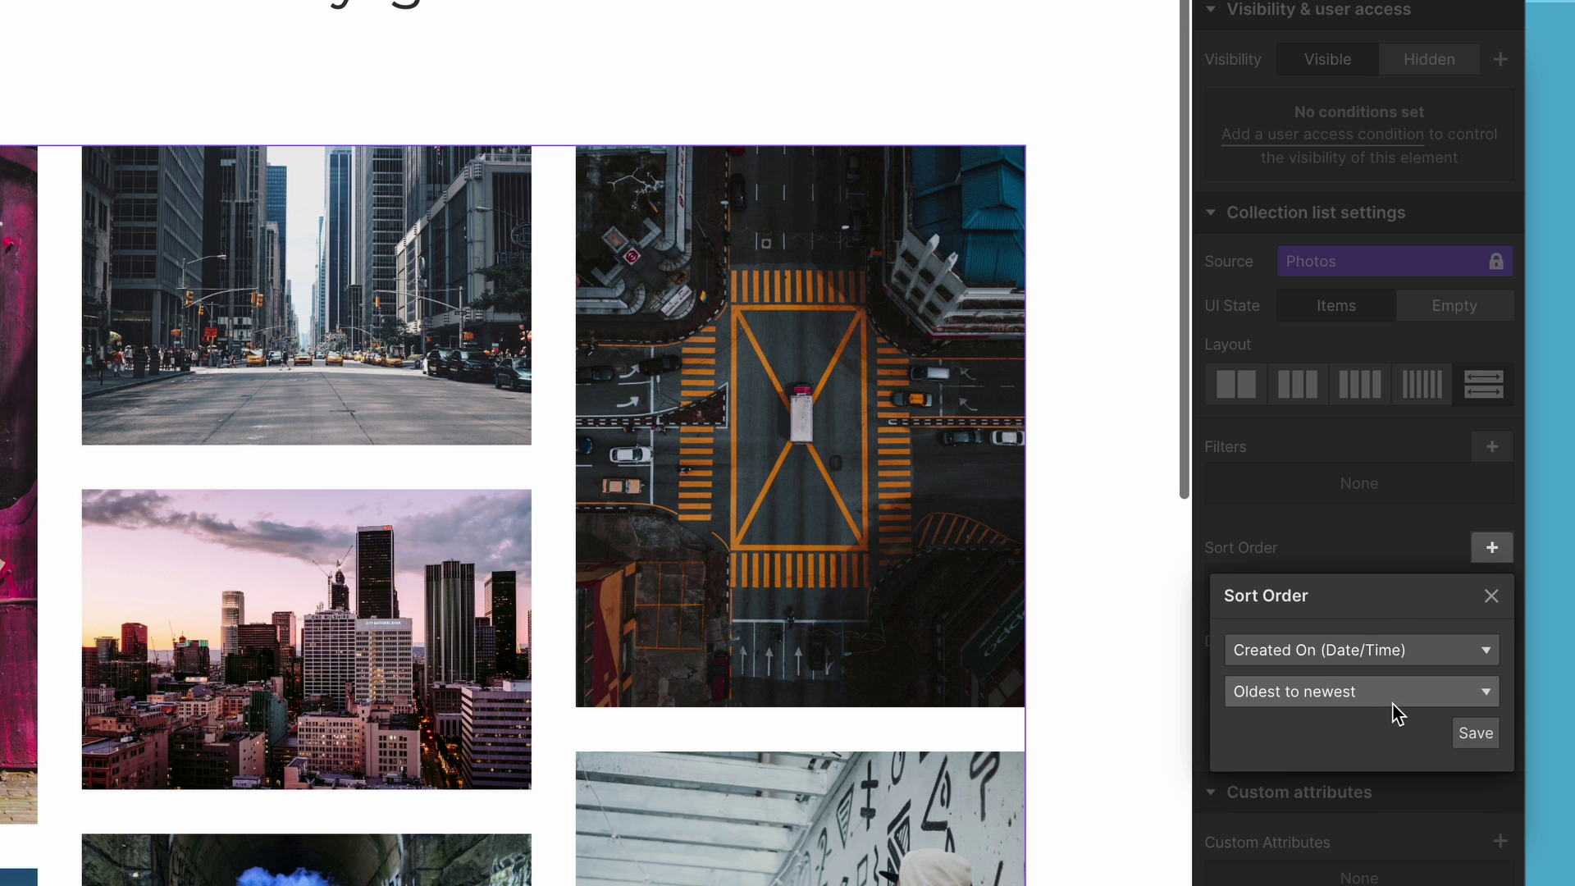
pyautogui.click(1488, 741)
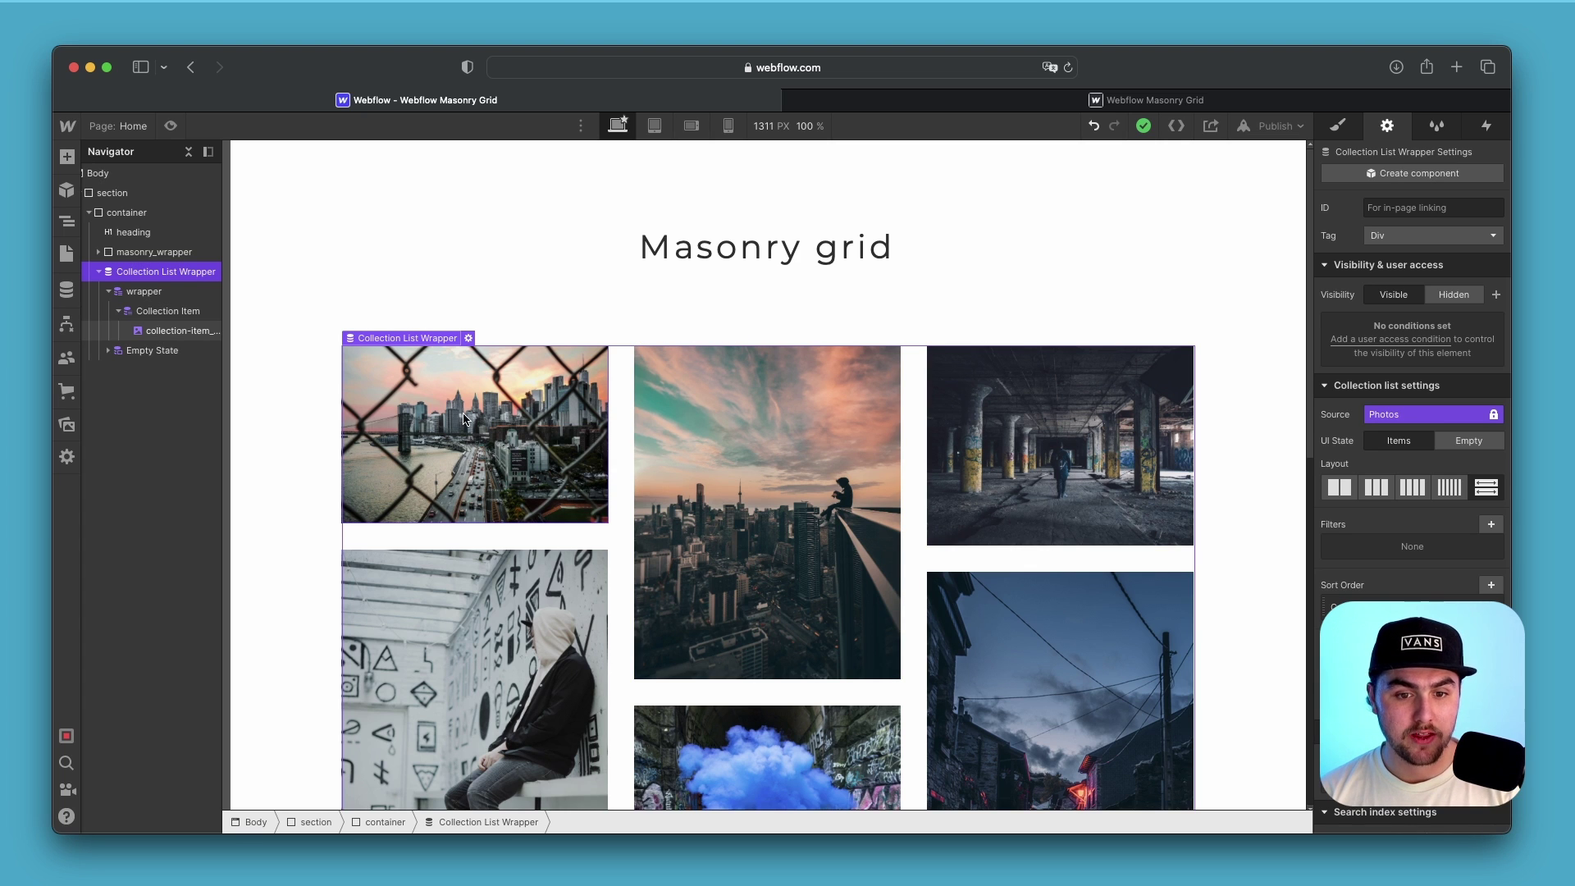
pyautogui.scroll(-5, 463, 419)
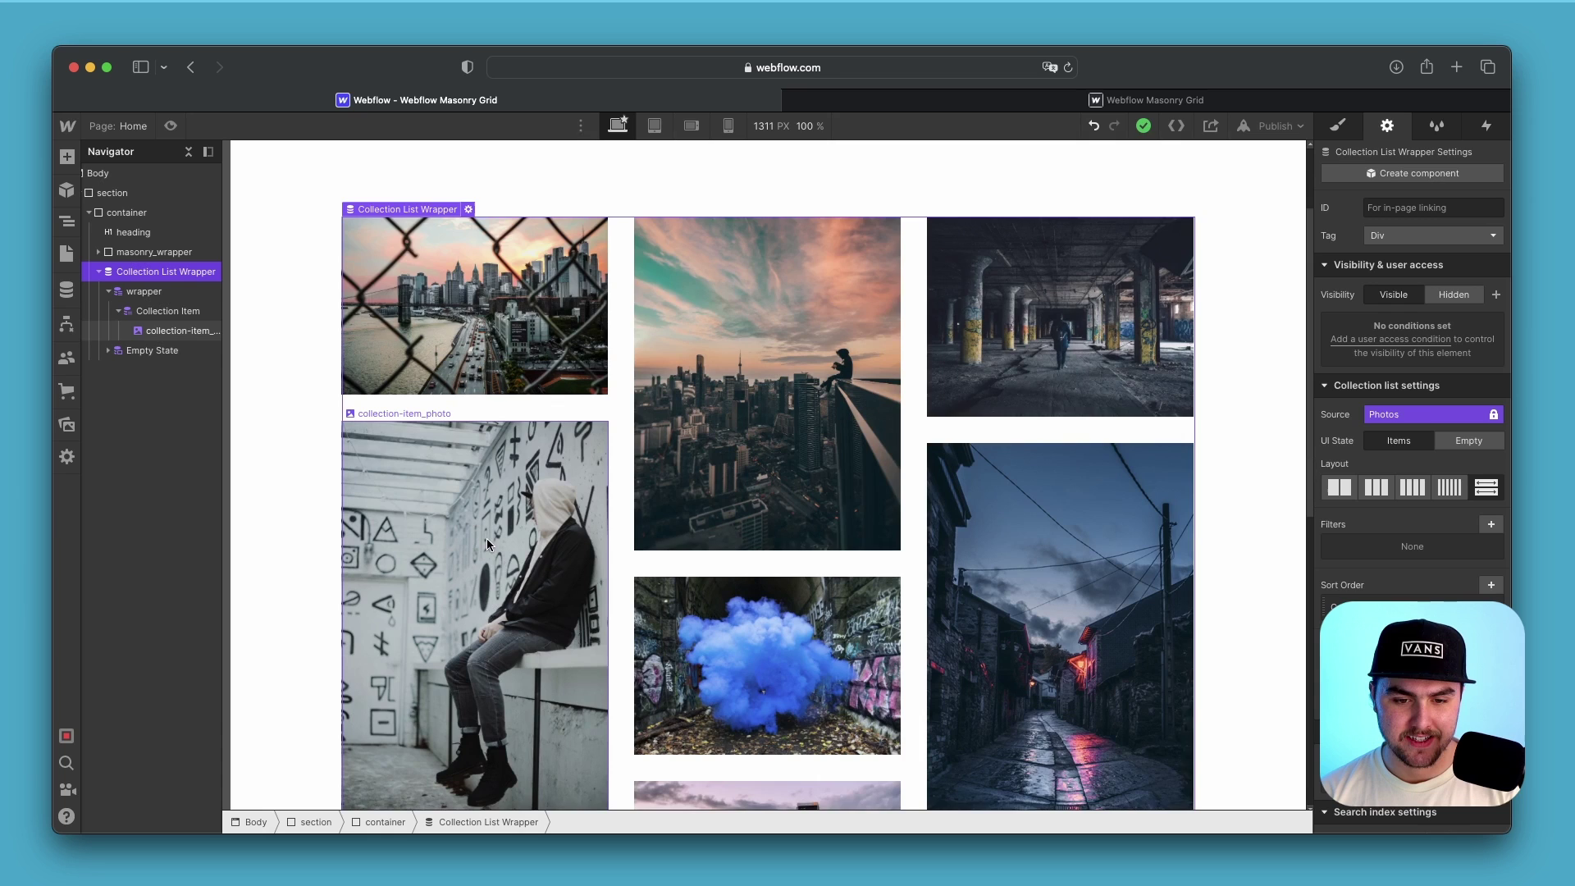
pyautogui.scroll(5, 534, 714)
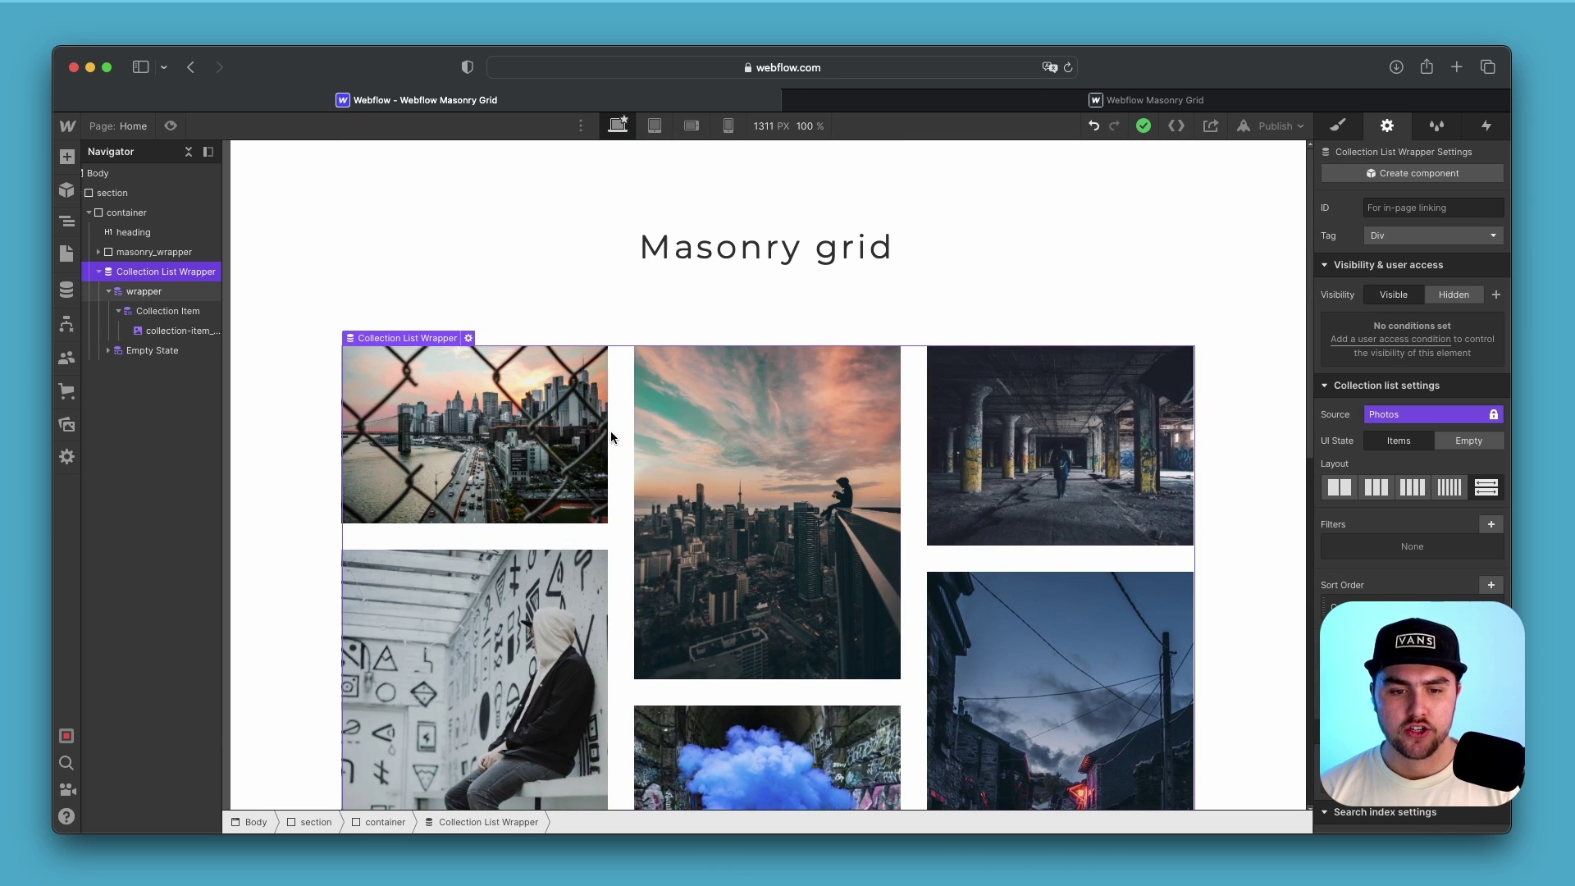
pyautogui.scroll(-5, 572, 435)
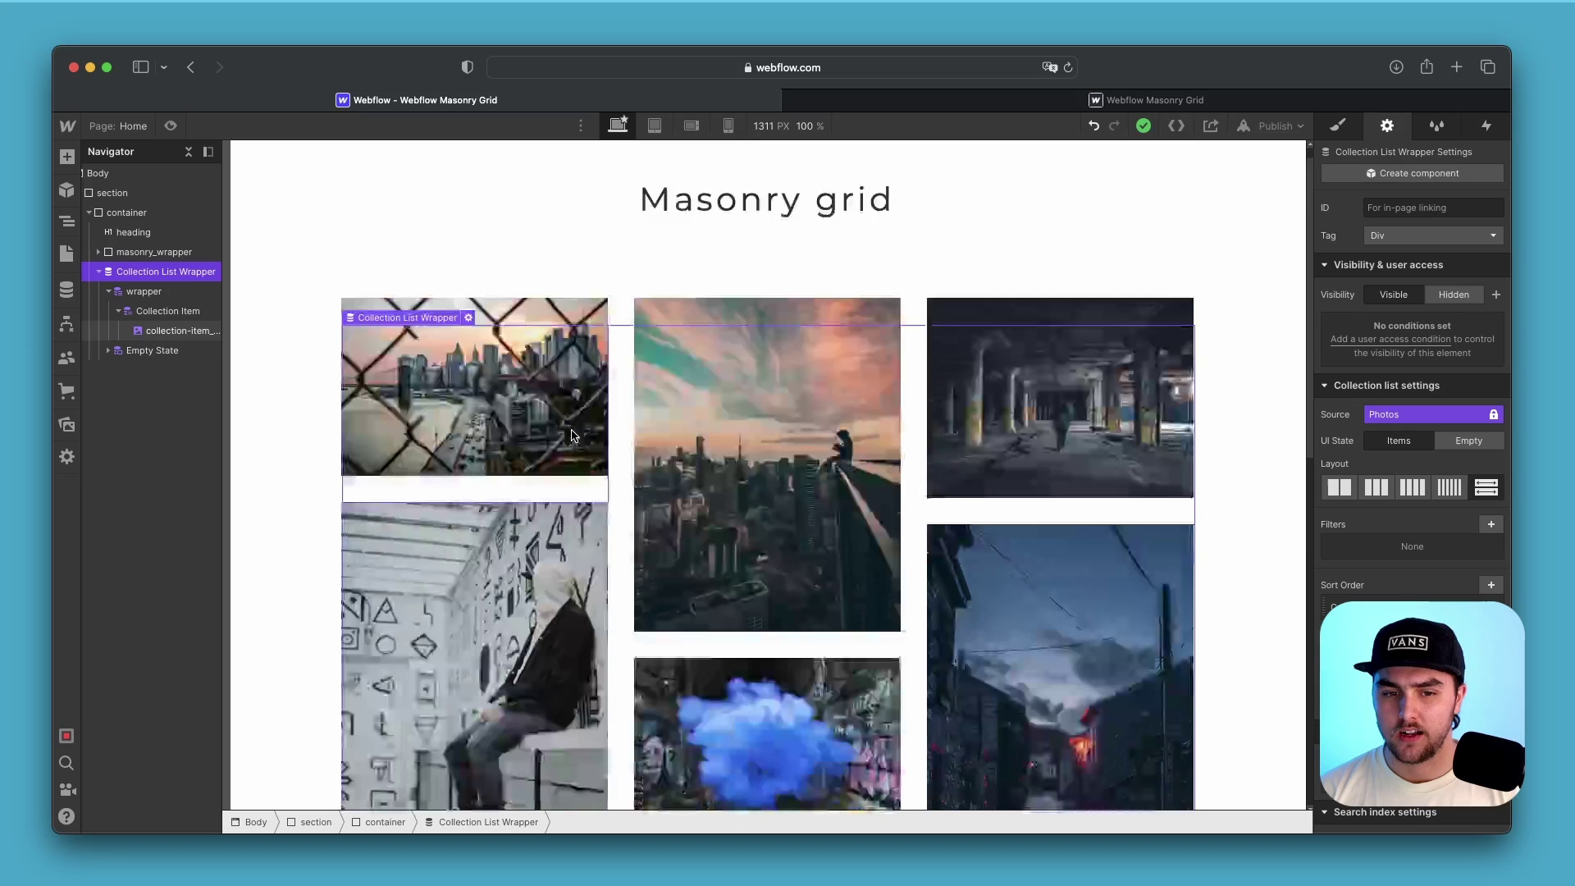
pyautogui.scroll(4, 594, 652)
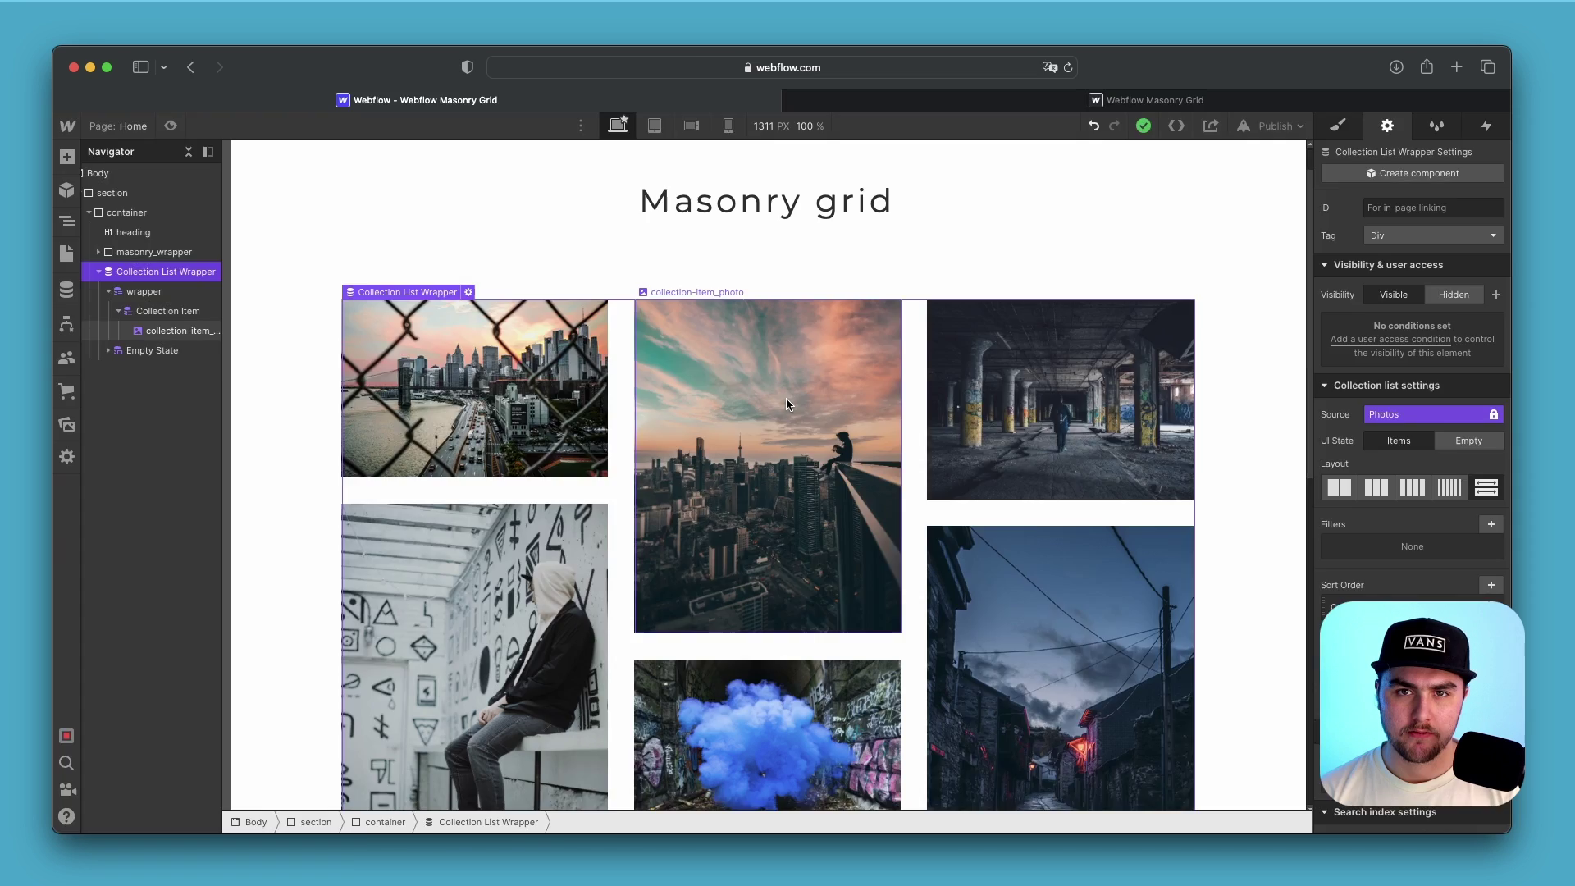
# Step: Switch to the Masonry Grid browser tab showing the published three-column site
pyautogui.click(935, 107)
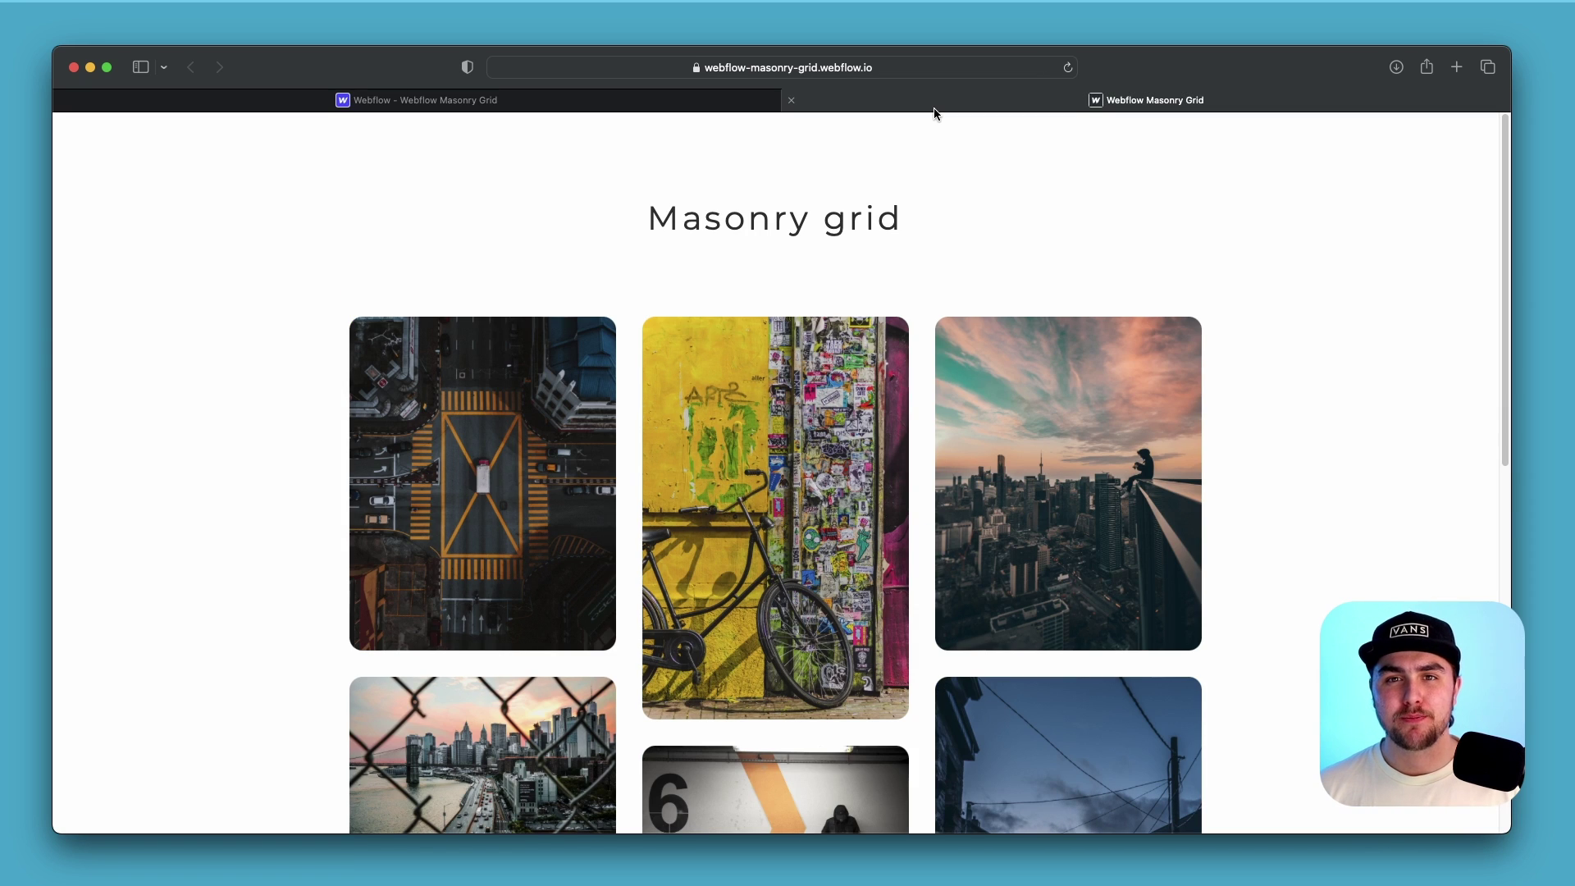